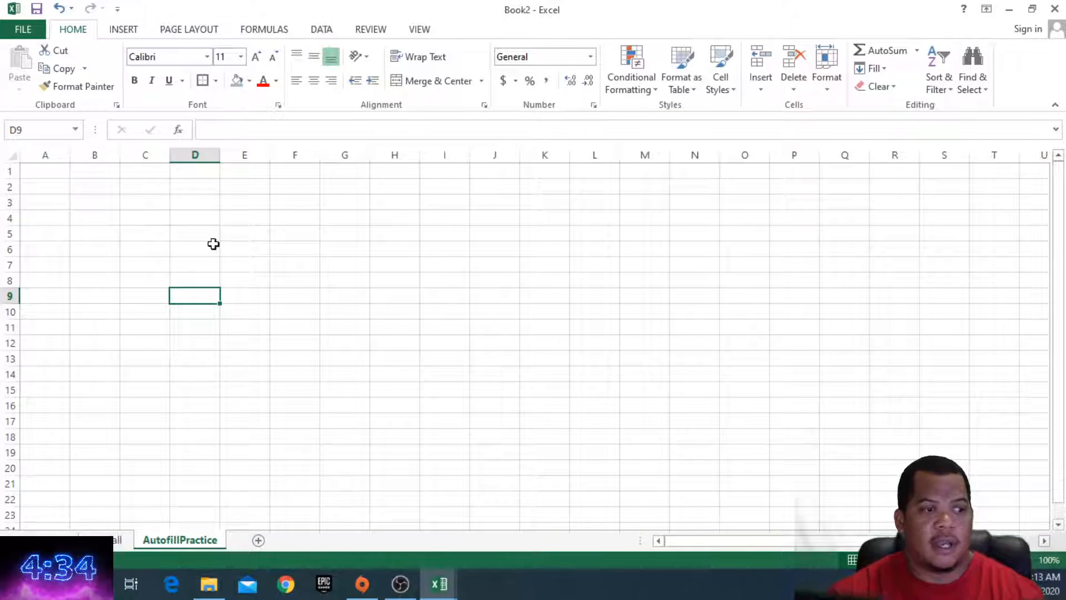
# - Enter Monday in cell A2 of the AutofillPractice sheet
pyautogui.click(60, 185)
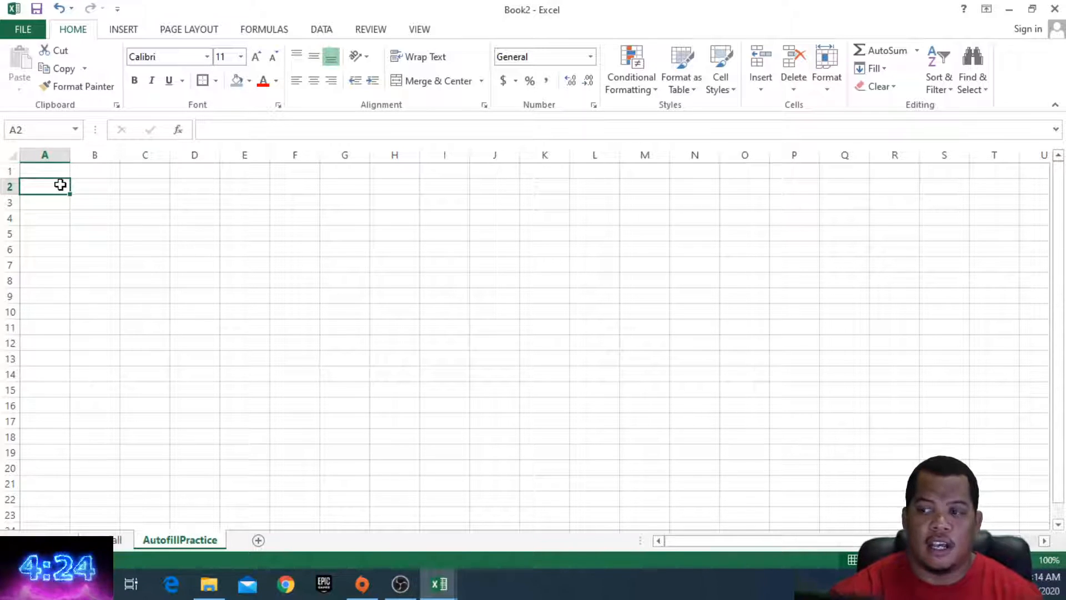
pyautogui.click(92, 187)
pyautogui.click(53, 189)
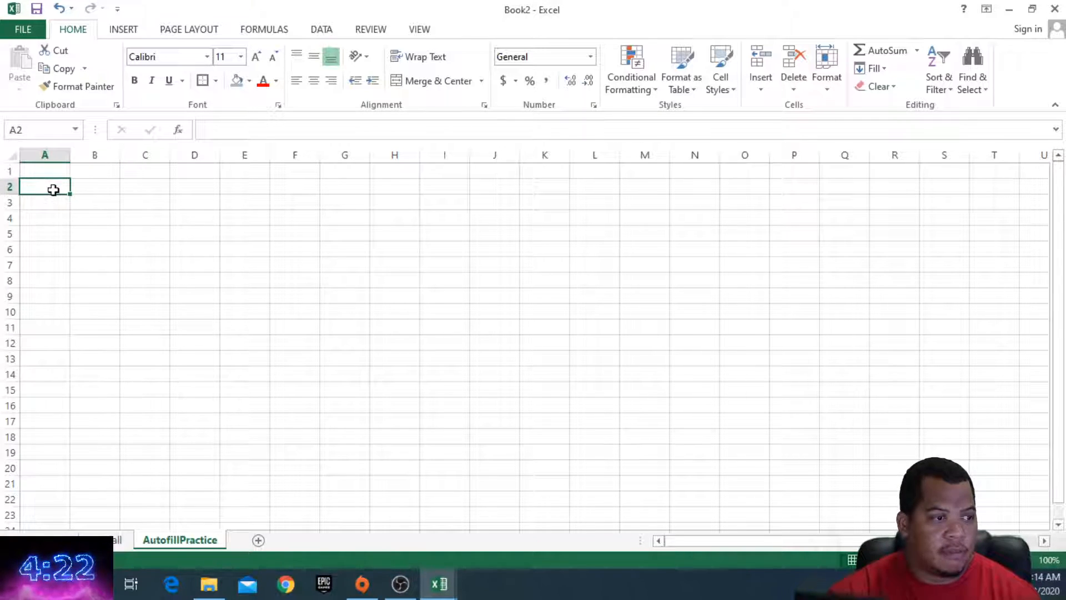
pyautogui.write('Monday')
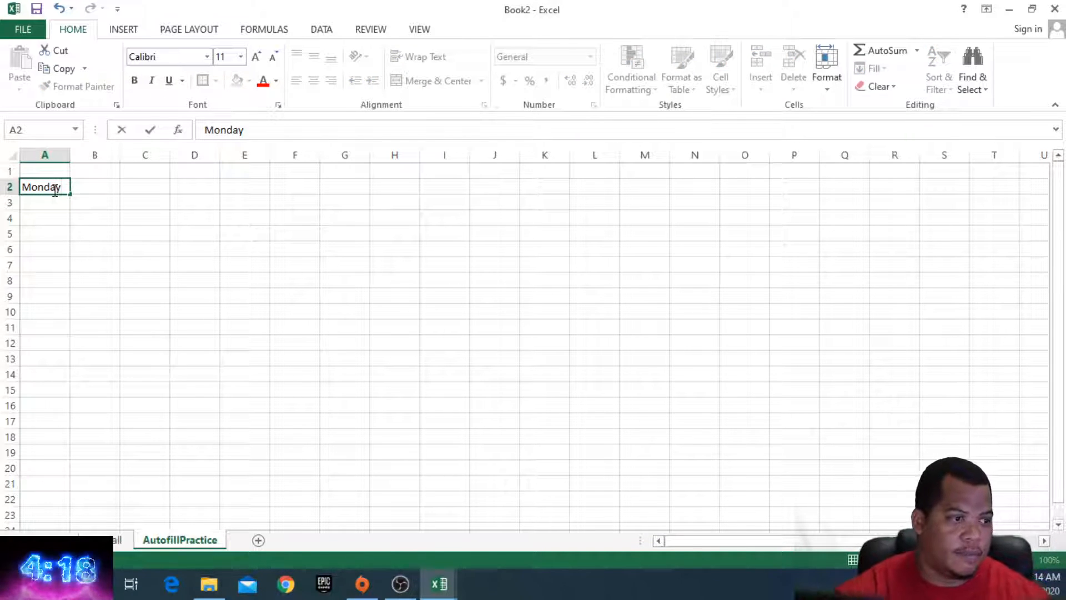
pyautogui.press('Return')
# - Autofill the weekdays from A2 down to A15 and widen column A to fit the longest day name
pyautogui.click(49, 184)
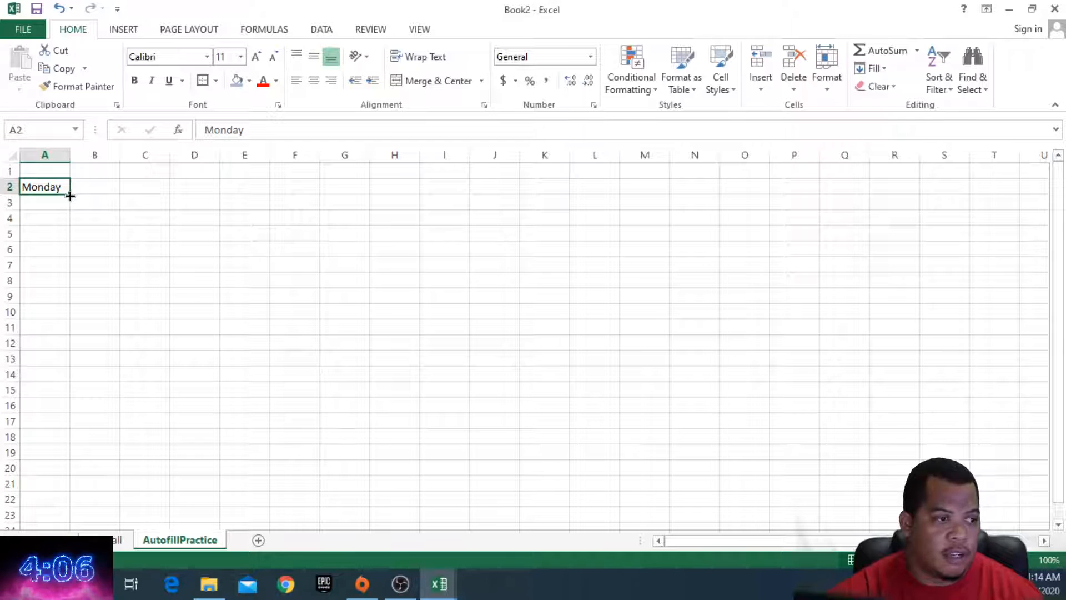
pyautogui.moveTo(70, 196); pyautogui.dragTo(69, 393)
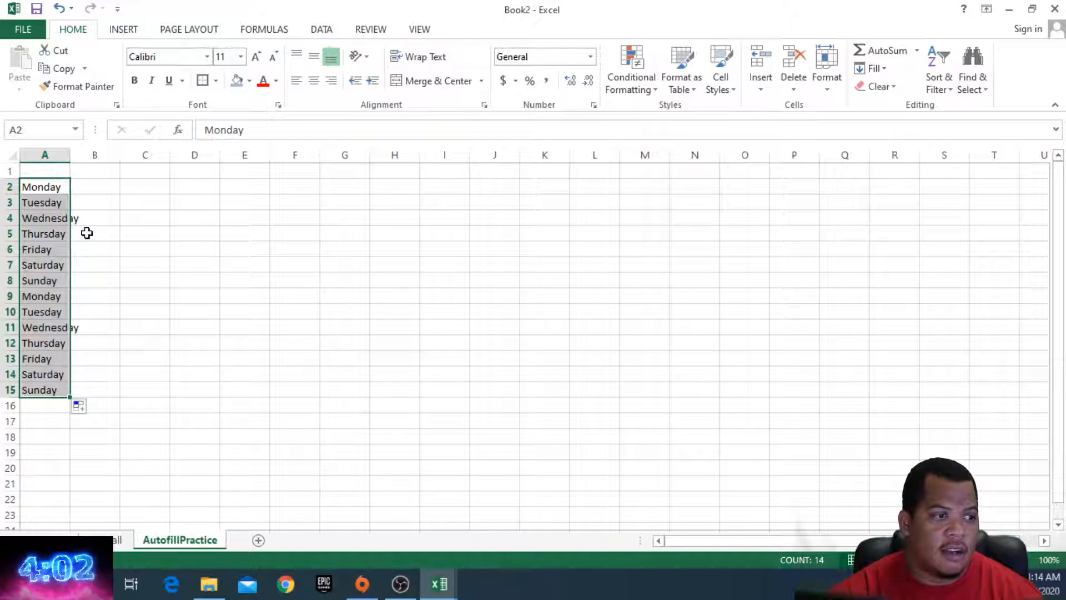
pyautogui.moveTo(71, 155); pyautogui.dragTo(96, 164)
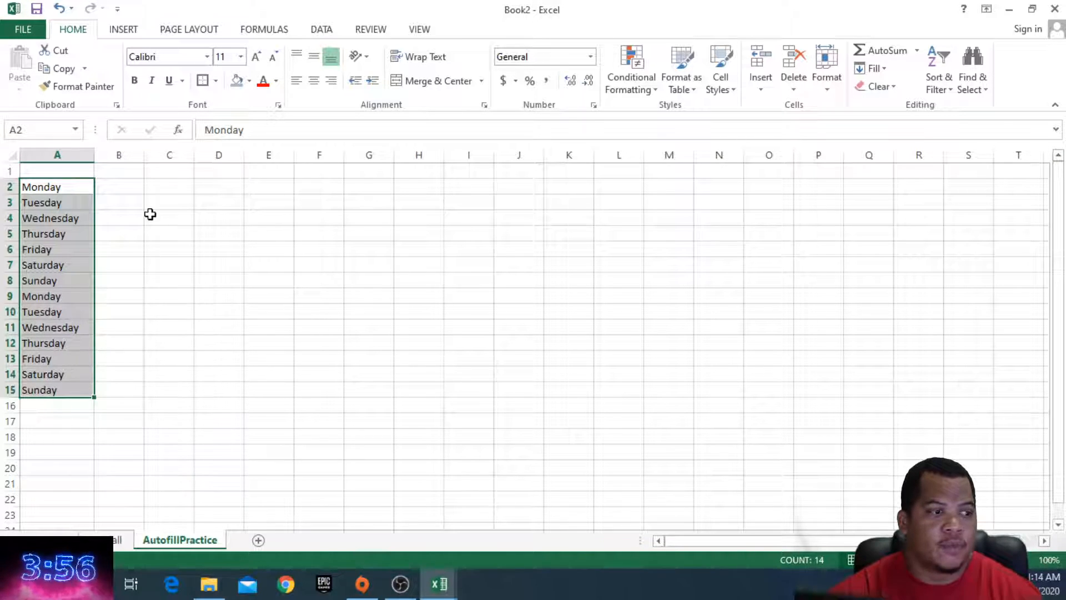
# - Autofill the weekdays from A2 across row 2 to J2, and clear the filled cells by emptying B2:J4
pyautogui.click(174, 191)
pyautogui.click(85, 186)
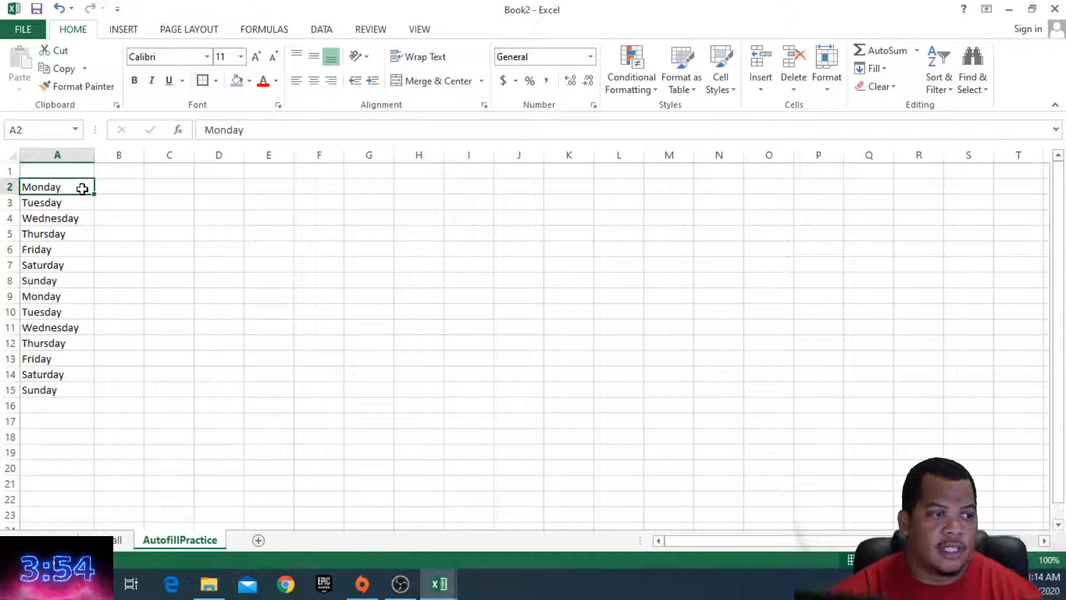
pyautogui.moveTo(95, 193); pyautogui.dragTo(539, 192)
pyautogui.click(507, 219)
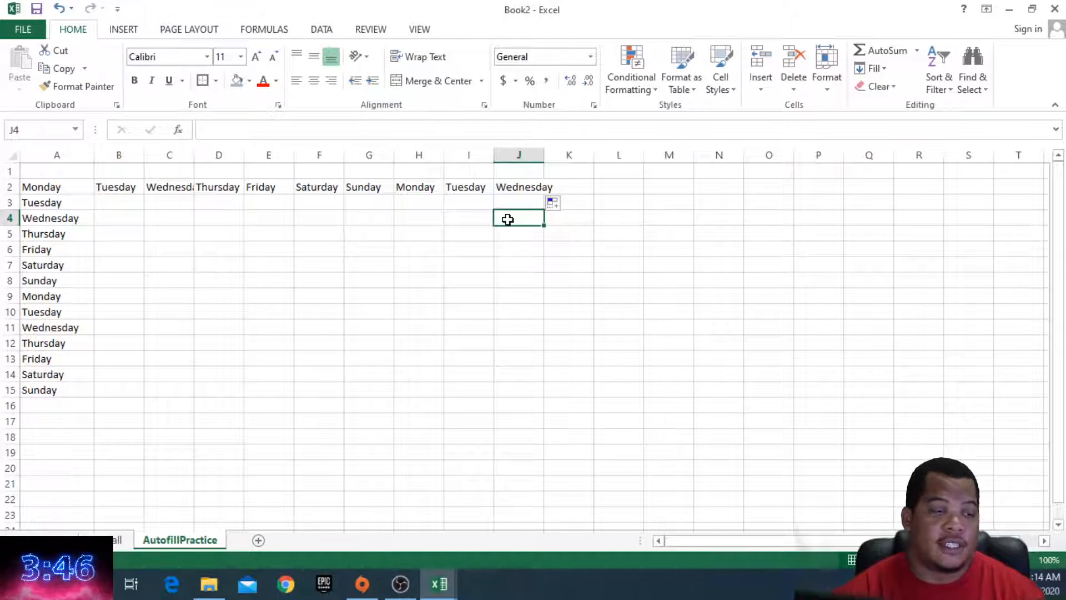
pyautogui.click(617, 233)
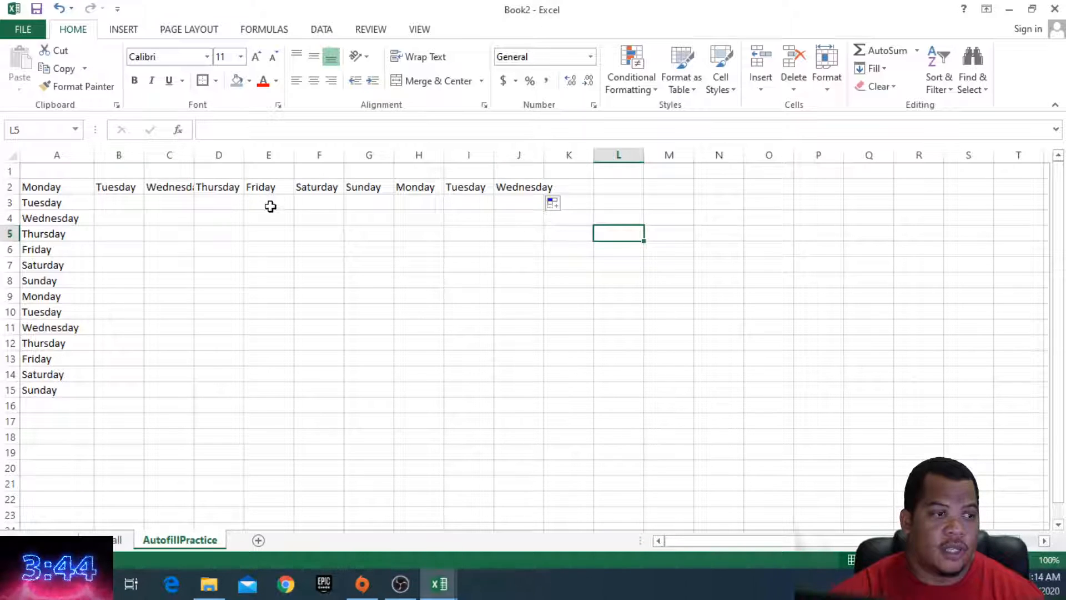
pyautogui.moveTo(520, 217); pyautogui.dragTo(119, 181)
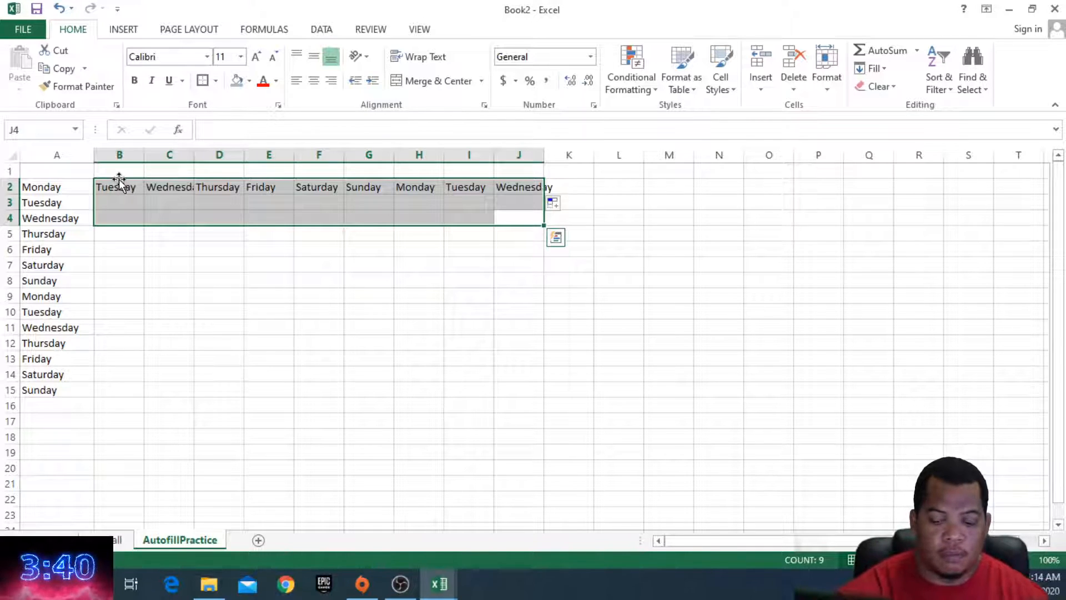
pyautogui.press('Delete')
# - Enter 1 in cell B2 and autofill it down to B15
pyautogui.press('Right')
pyautogui.press('Left')
pyautogui.press('Left')
pyautogui.press('Left')
pyautogui.press('Left')
pyautogui.press('Left')
pyautogui.press('Left')
pyautogui.press('Up')
pyautogui.press('Left')
pyautogui.press('Left')
pyautogui.press('Left')
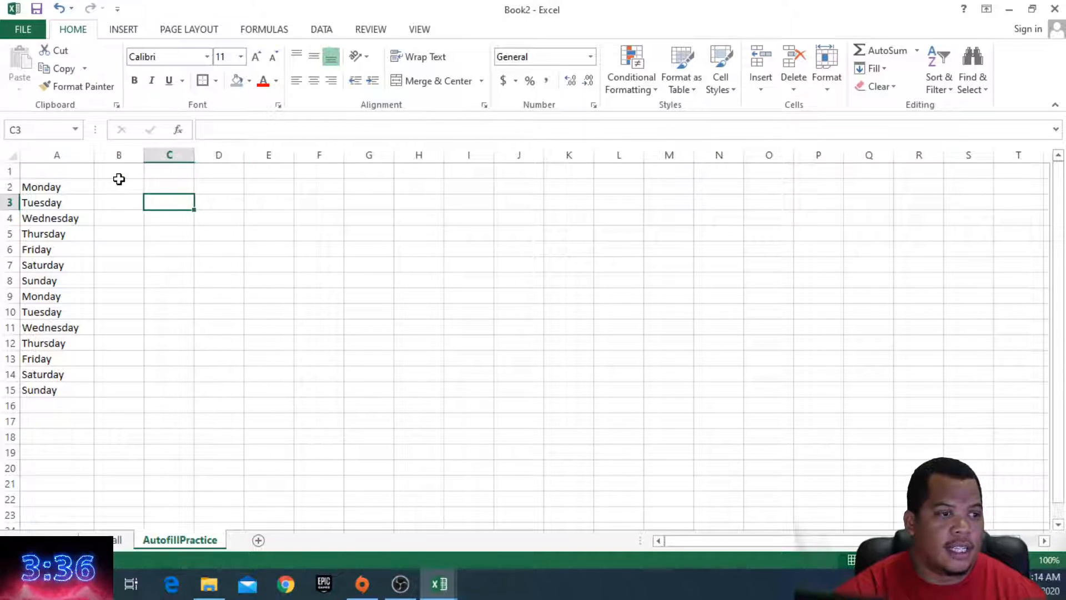
pyautogui.press('Up')
pyautogui.write('1')
pyautogui.press('Right')
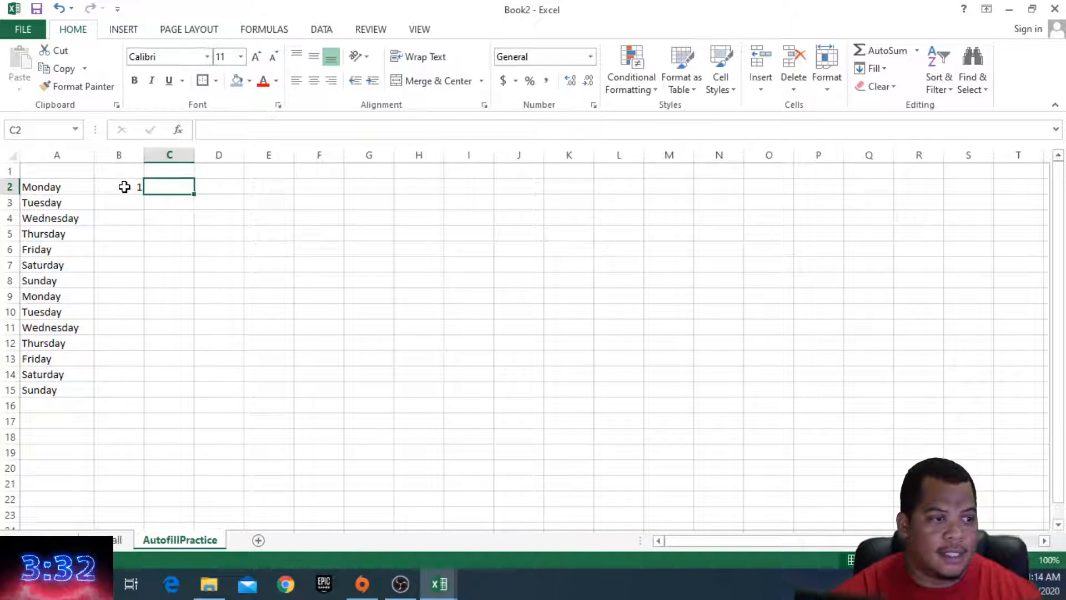
pyautogui.click(125, 186)
pyautogui.moveTo(142, 193); pyautogui.dragTo(124, 397)
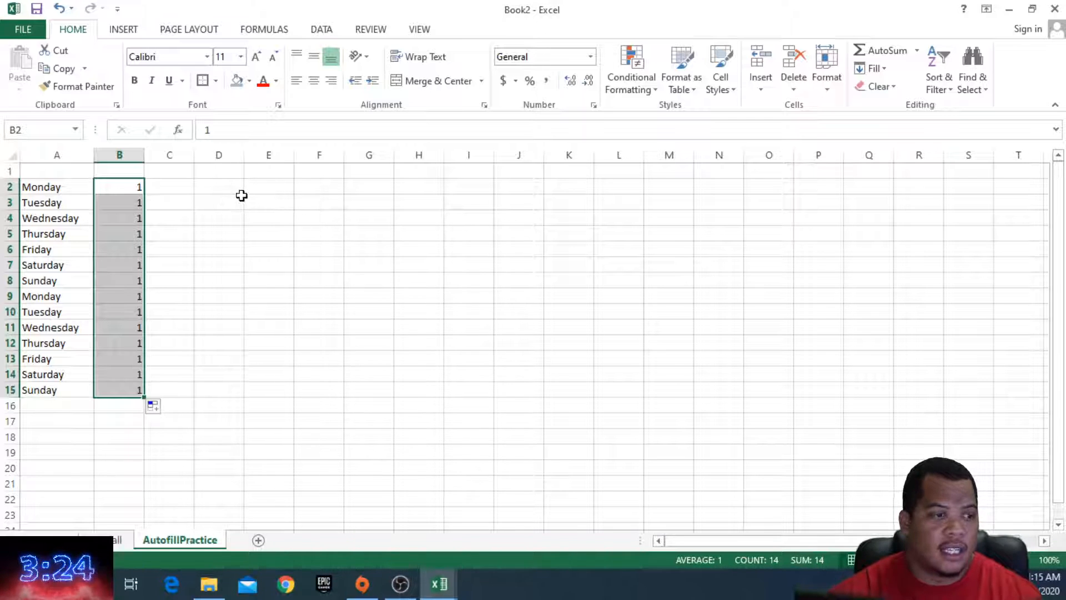
# - Enter 1 in cell C2 and 2 in cell C3
pyautogui.click(207, 187)
pyautogui.click(188, 186)
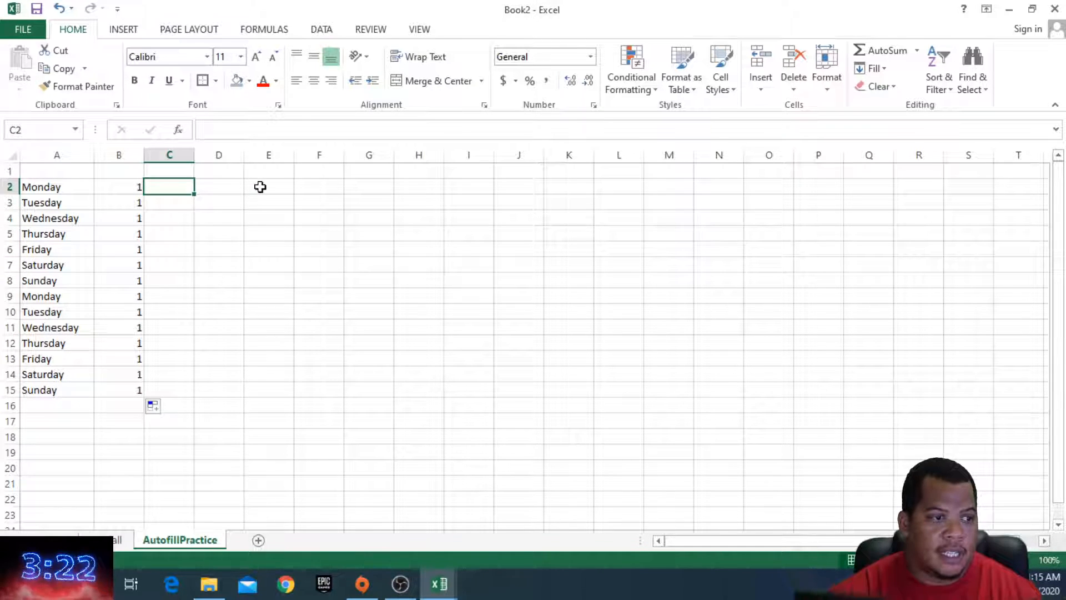
pyautogui.write('1')
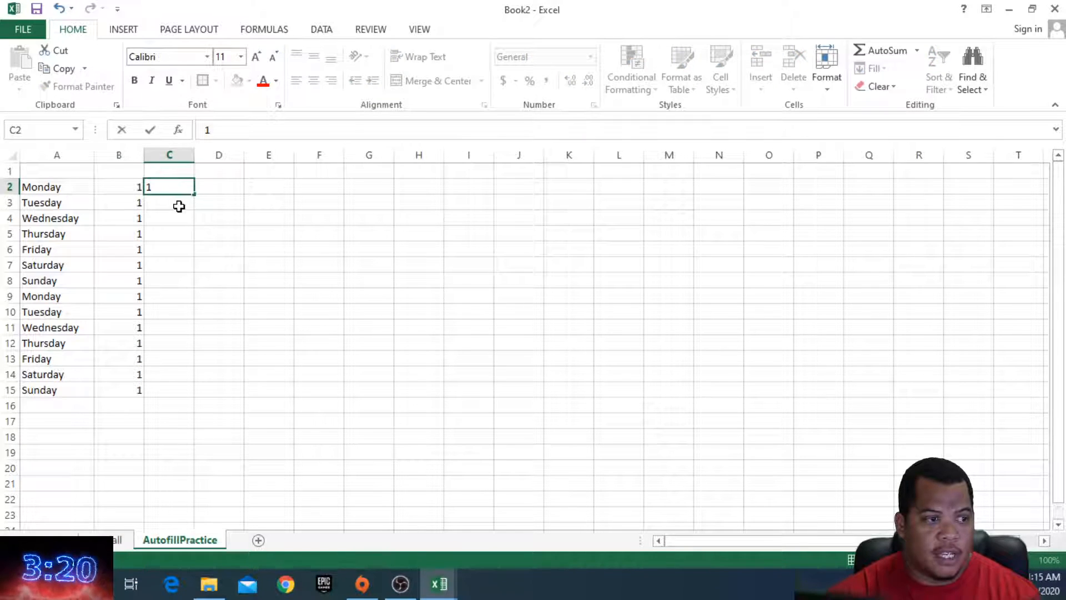
pyautogui.press('Return')
pyautogui.write('2')
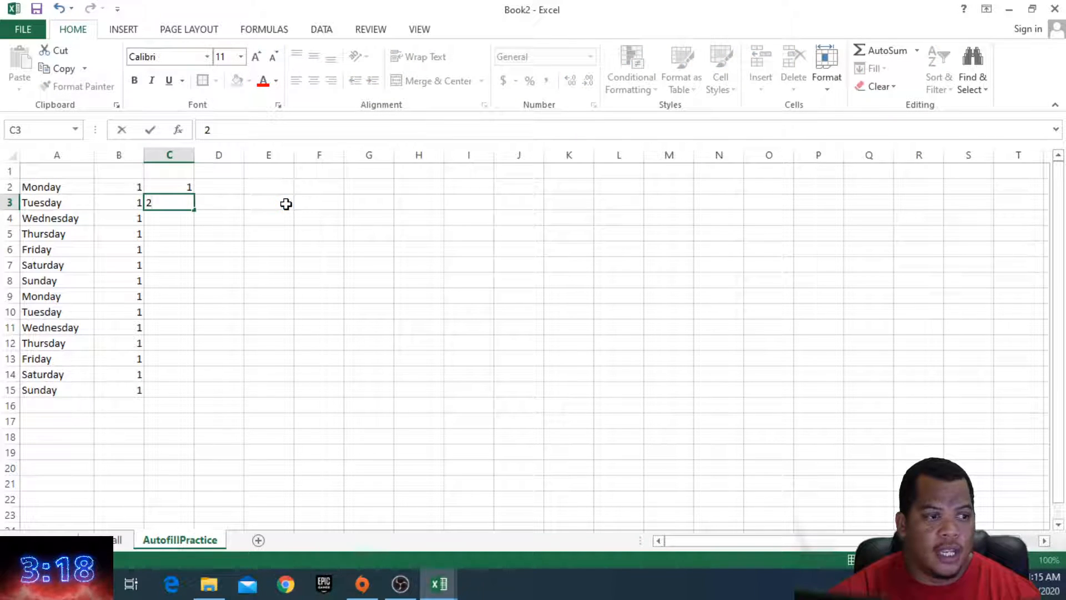
pyautogui.click(286, 203)
# - Try autofilling from C3 alone down to C5, and undo that fill
pyautogui.click(190, 202)
pyautogui.moveTo(194, 210); pyautogui.dragTo(195, 244)
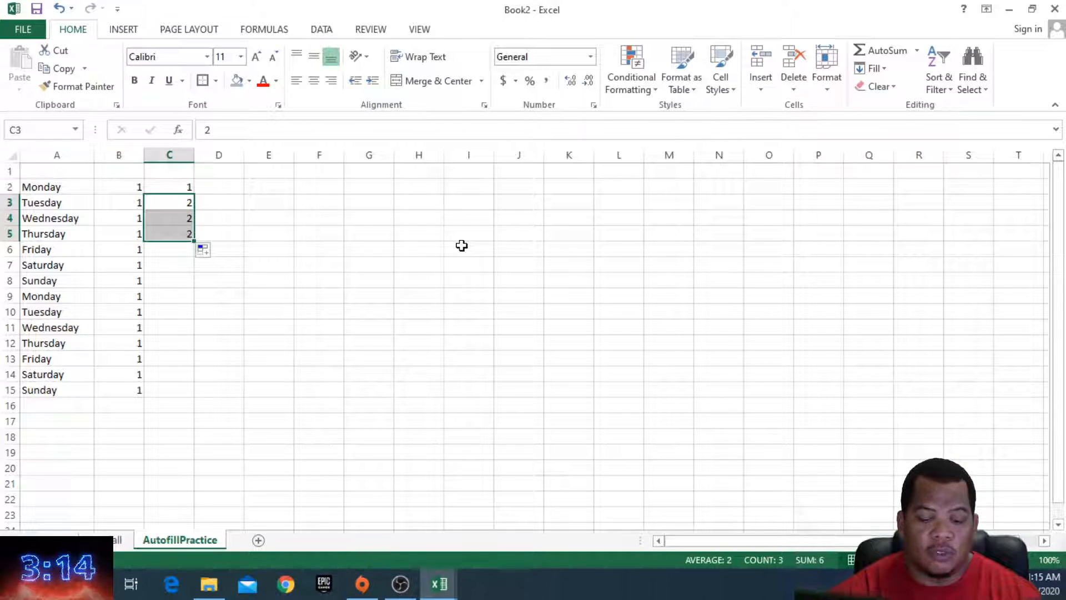
pyautogui.hotkey('ctrl', 'z')
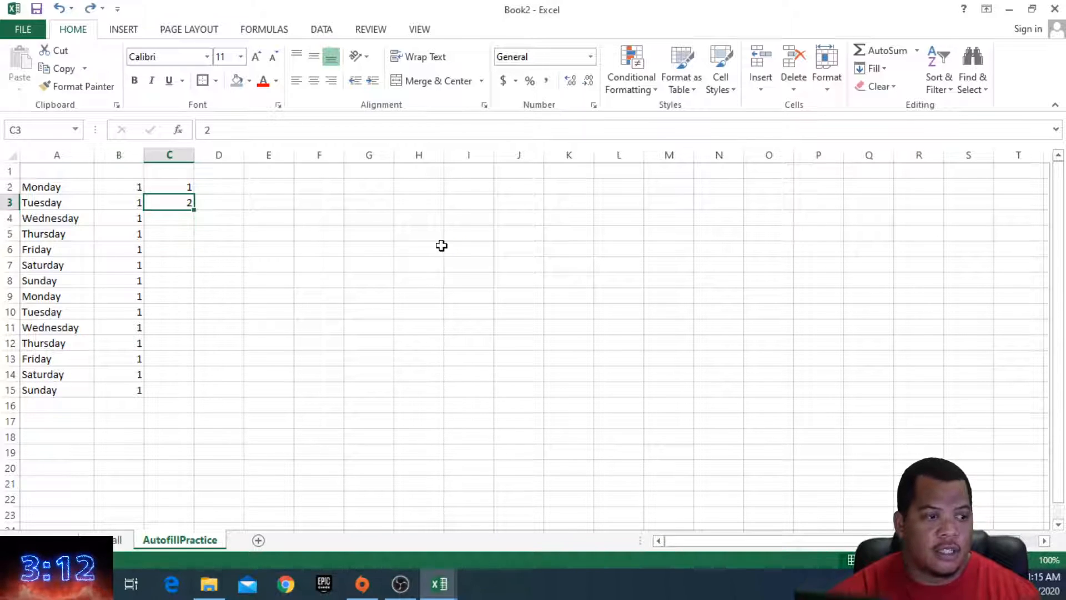
# - Autofill the number series down to C15 using both C2 and C3 as the starting pattern
pyautogui.click(274, 218)
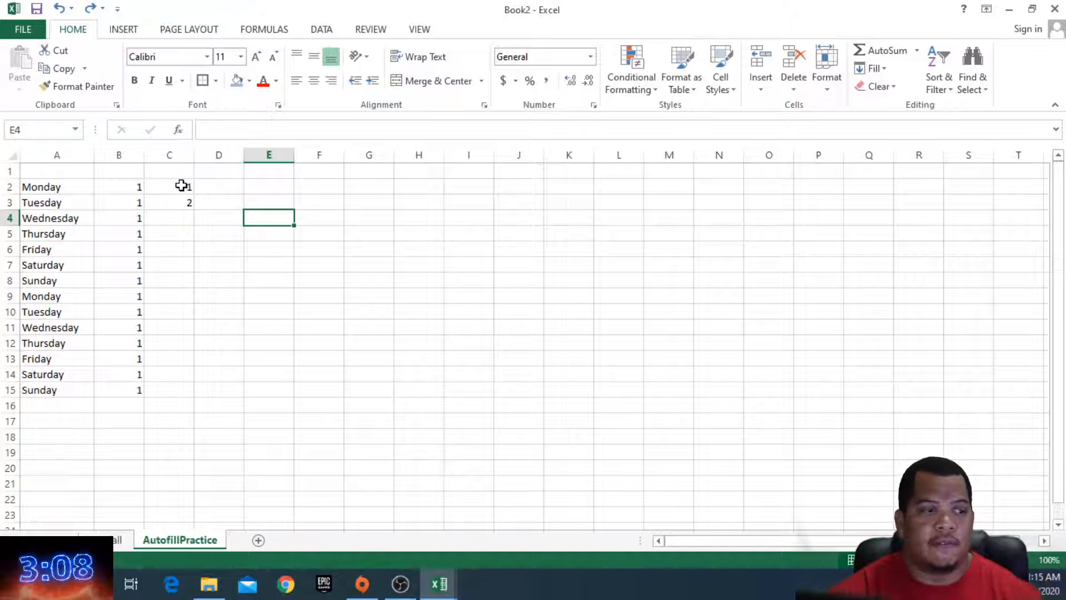
pyautogui.moveTo(181, 186); pyautogui.dragTo(183, 198)
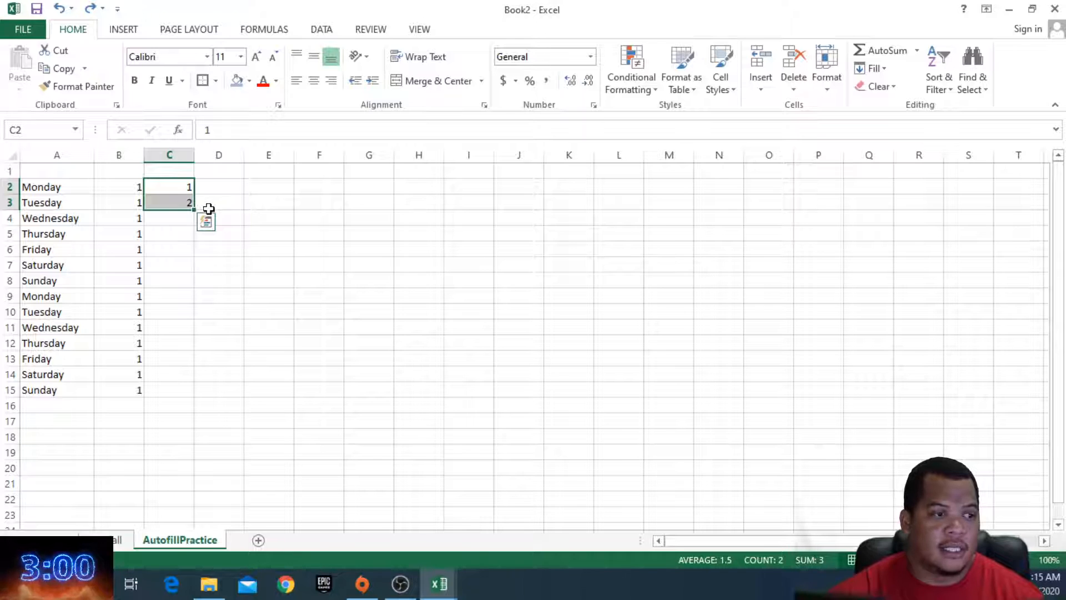
pyautogui.moveTo(194, 211); pyautogui.dragTo(184, 403)
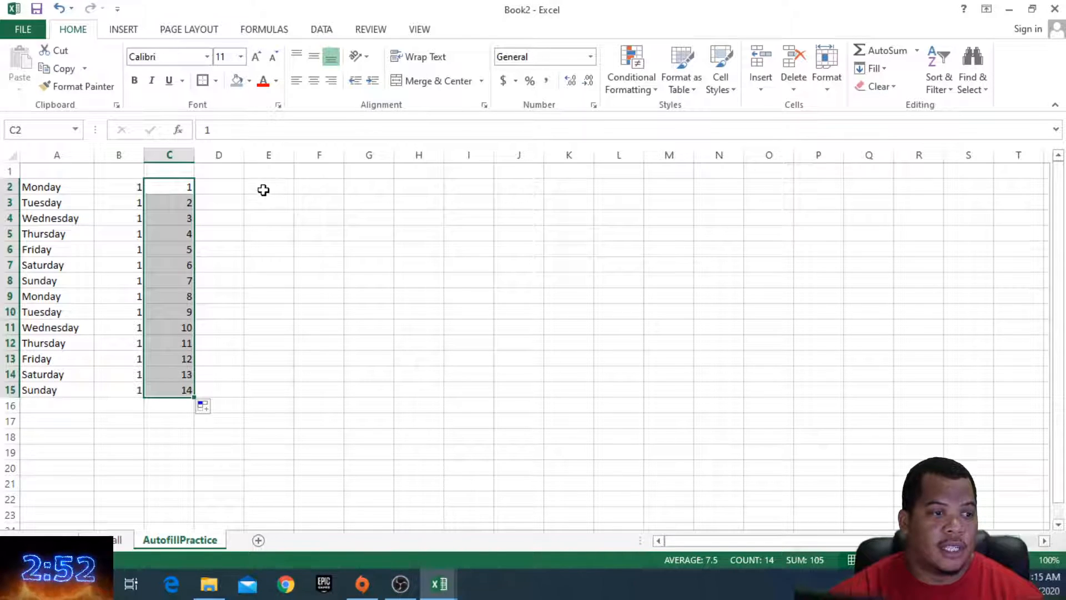
# - Enter 2 in cell D2 and 4 in cell D3
pyautogui.click(234, 185)
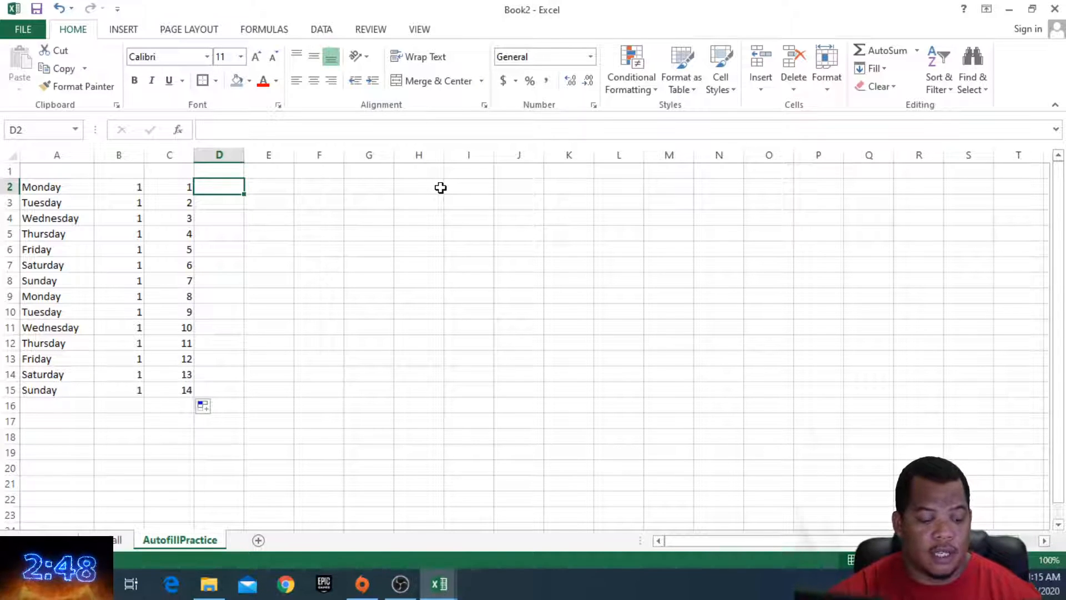
pyautogui.write('2')
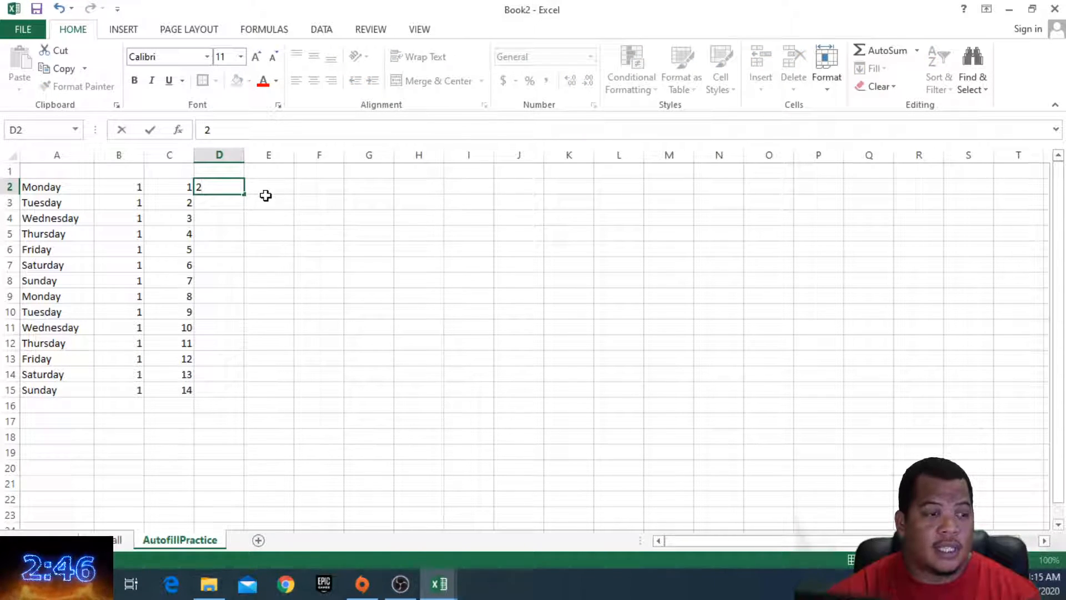
pyautogui.press('Return')
pyautogui.write('3')
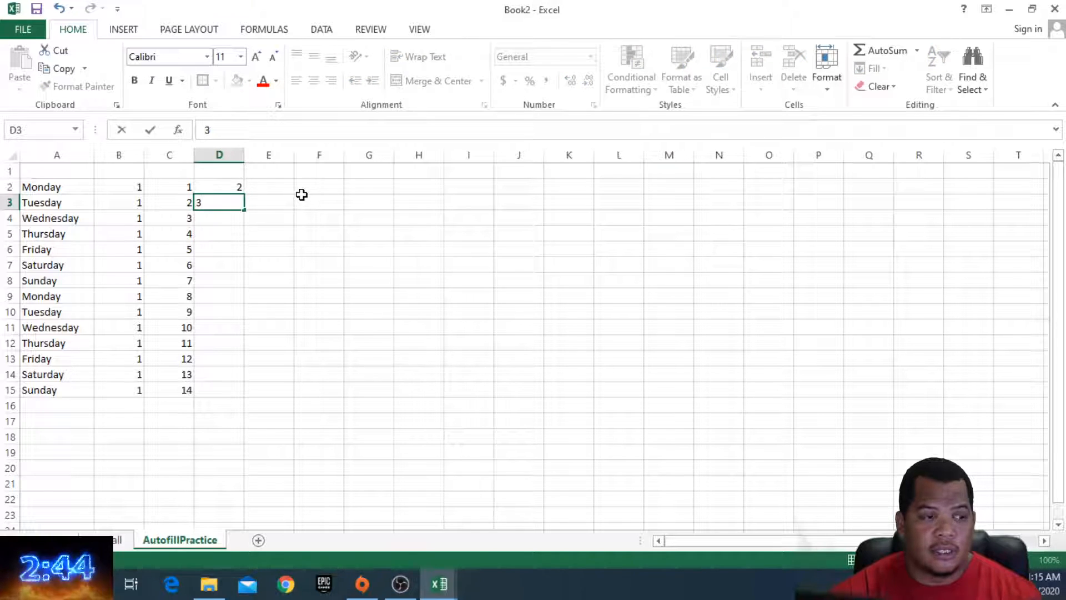
pyautogui.press('BackSpace')
pyautogui.write('4')
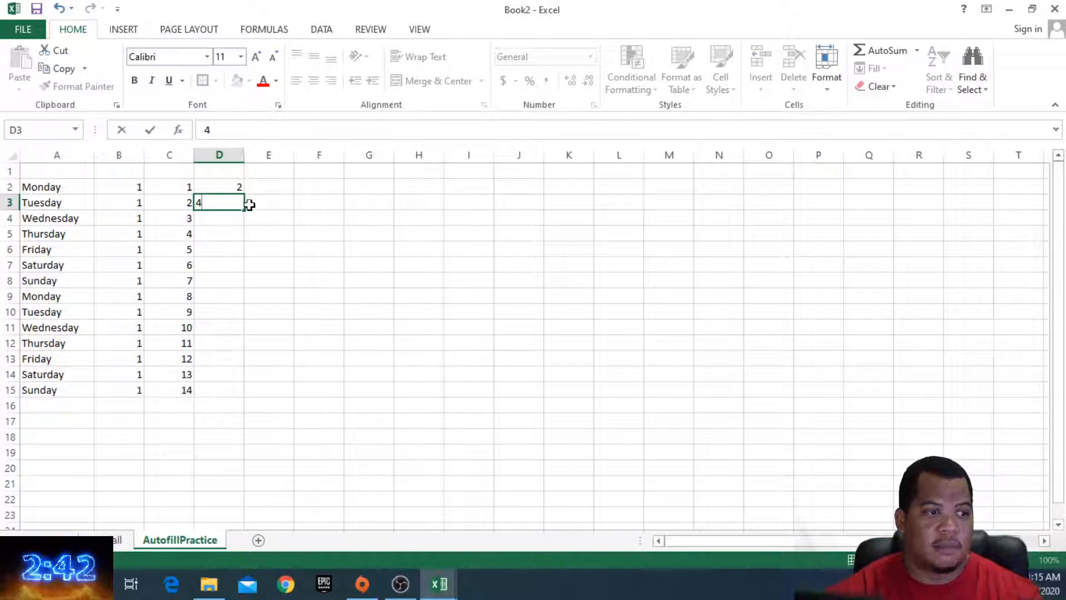
pyautogui.click(265, 203)
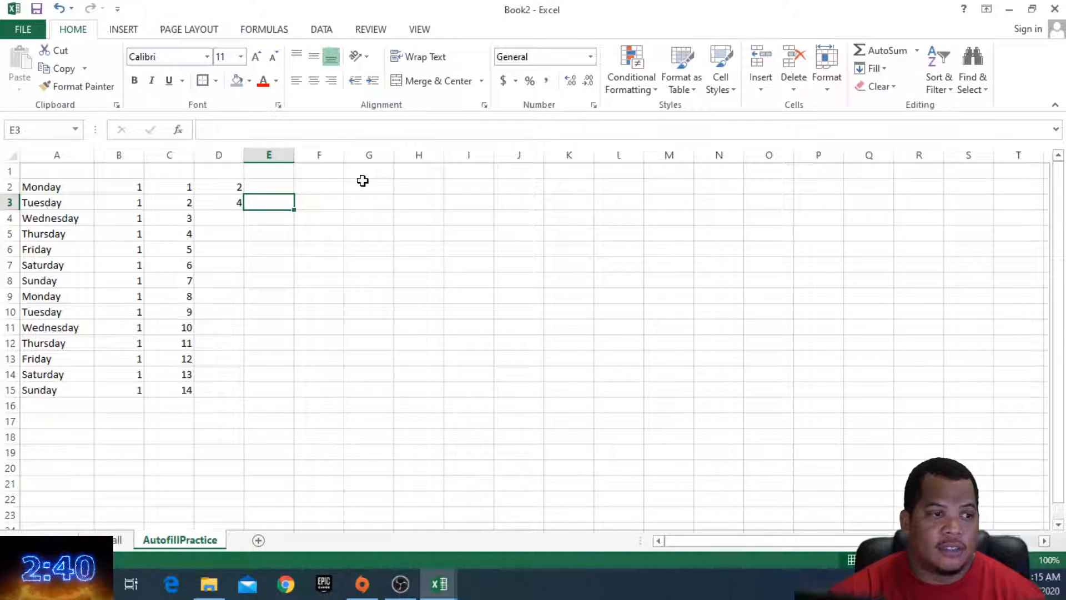
# - Autofill the even-number series from D2:D3 down to D15
pyautogui.moveTo(236, 187); pyautogui.dragTo(231, 201)
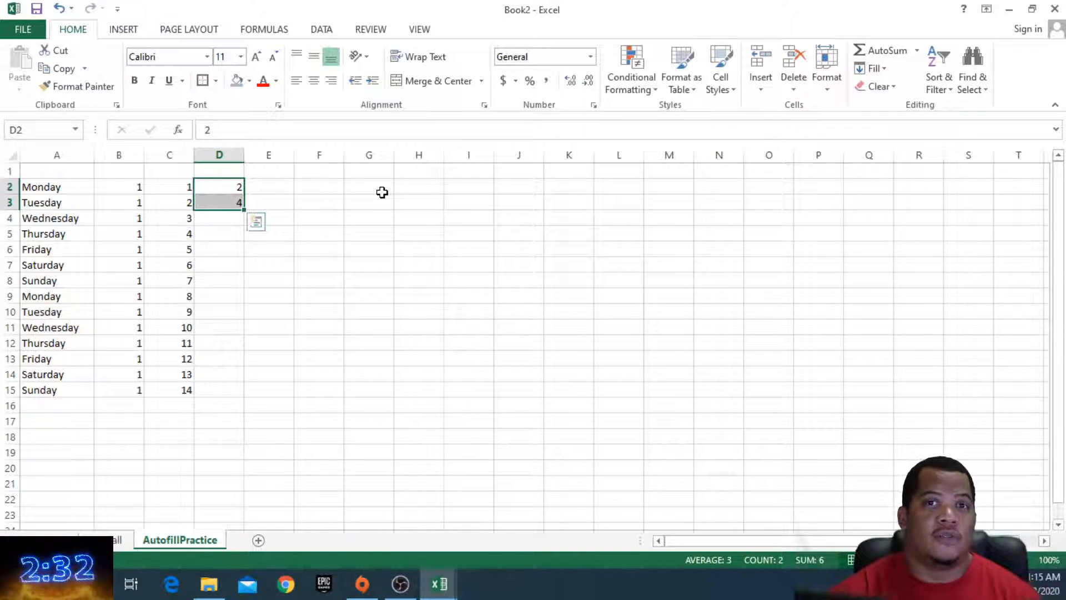
pyautogui.doubleClick(245, 210)
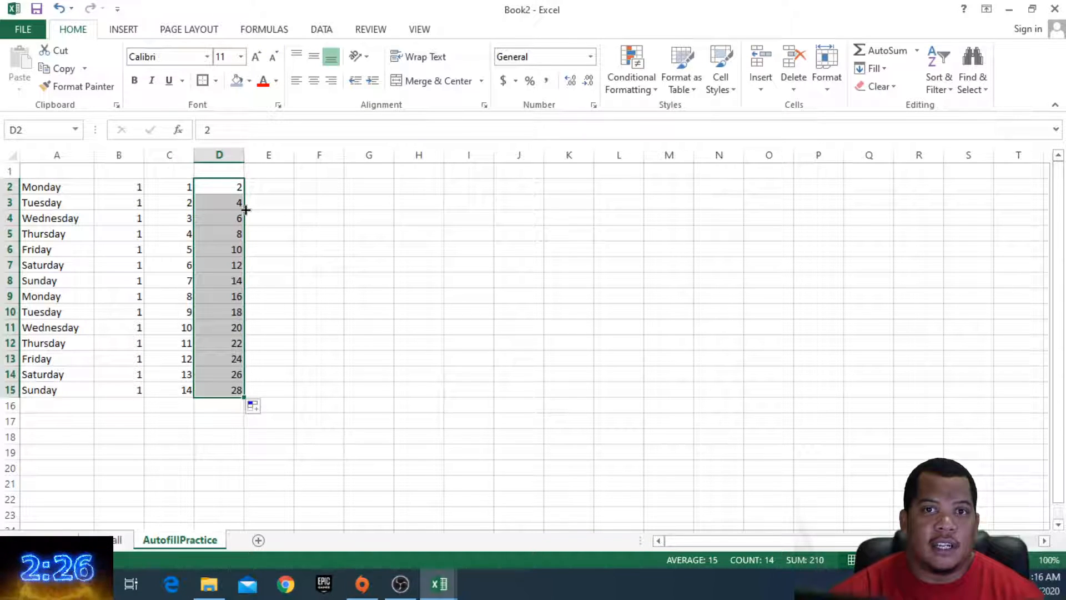
pyautogui.click(335, 201)
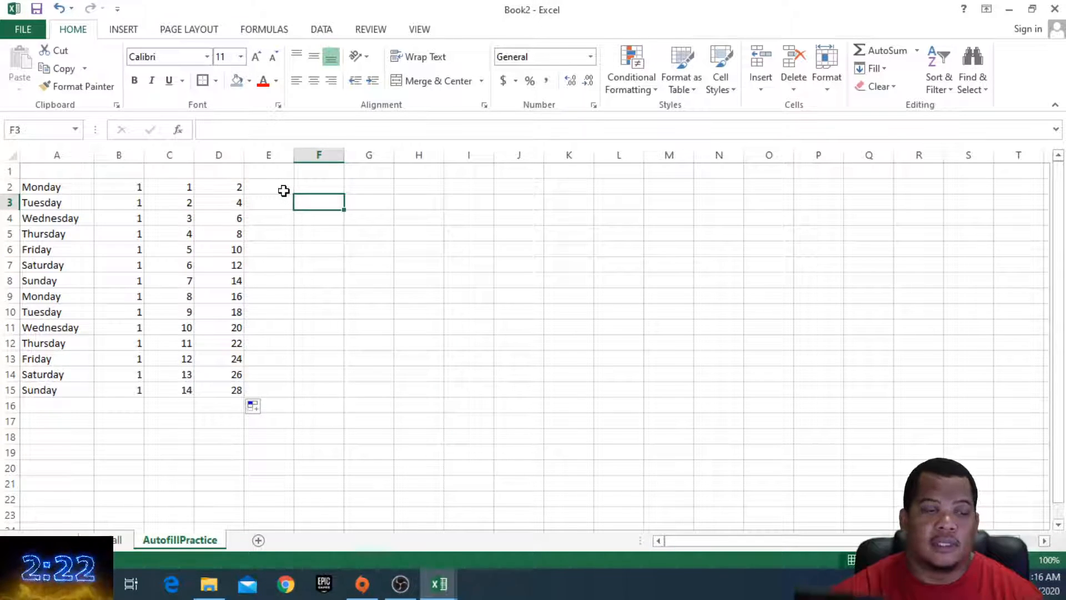
# - Enter Num 1 in cell E2 and Num 2 in cell E3
pyautogui.click(283, 189)
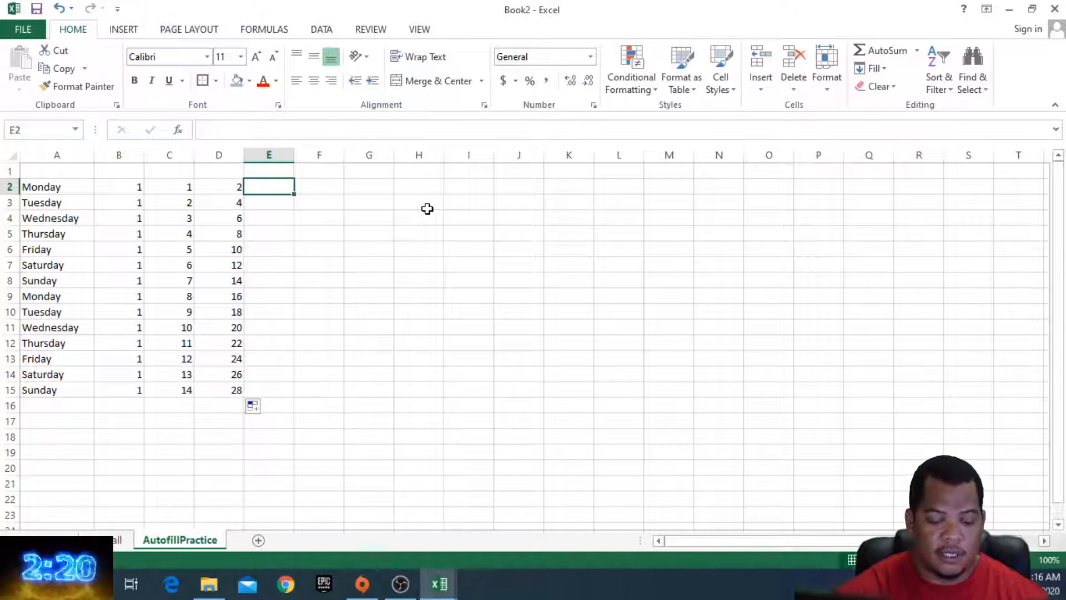
pyautogui.write('Num')
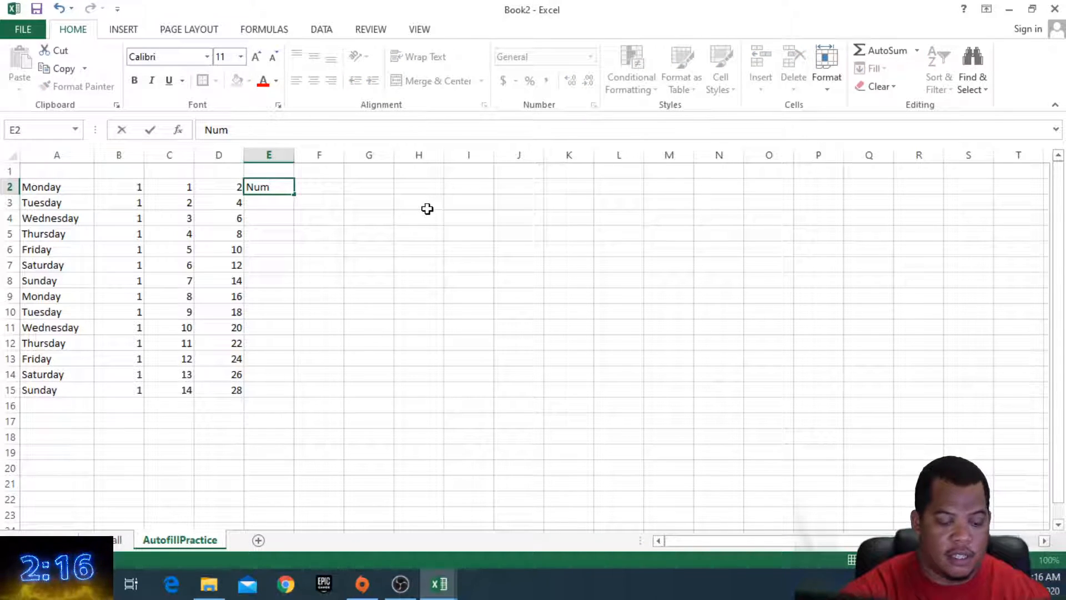
pyautogui.write('11')
pyautogui.press('Return')
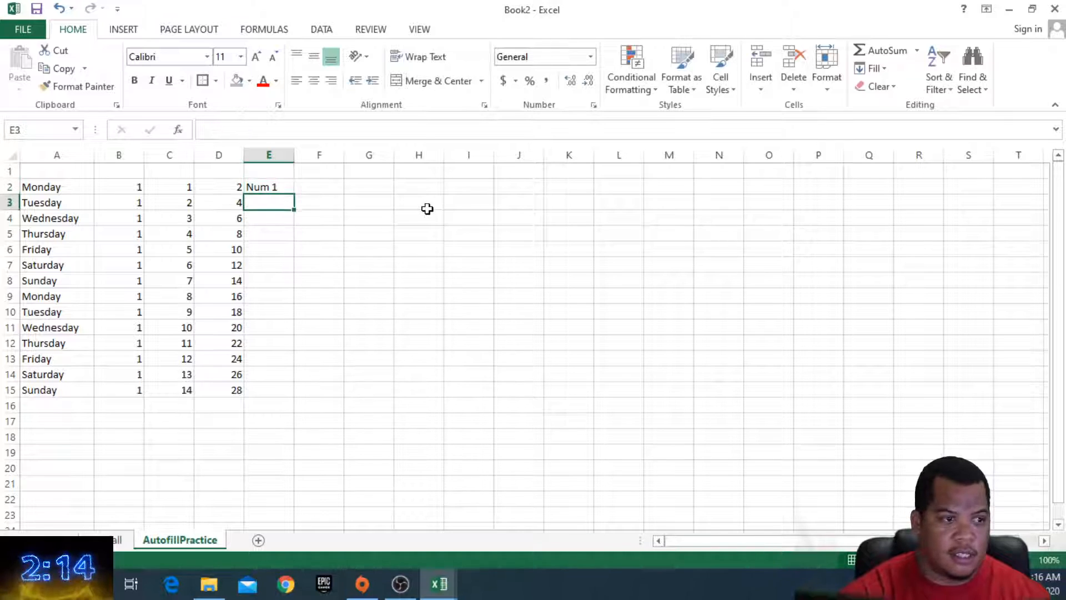
pyautogui.write('Num,')
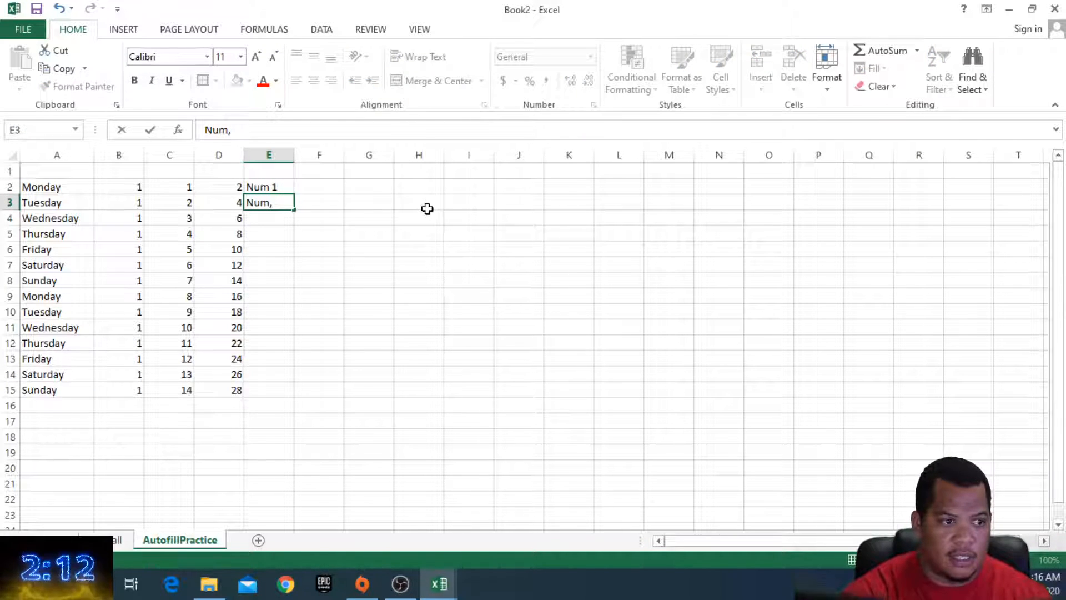
pyautogui.press('BackSpace')
pyautogui.write(' 2')
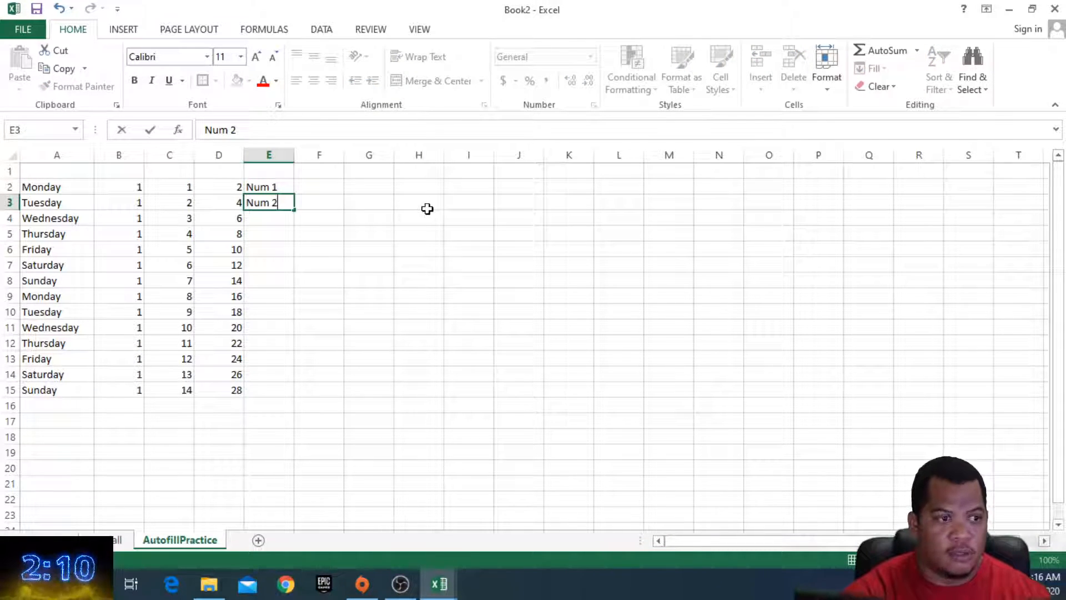
pyautogui.press('Return')
# - Autofill the numbered text labels from E2:E3 down to E15
pyautogui.moveTo(279, 184); pyautogui.dragTo(278, 204)
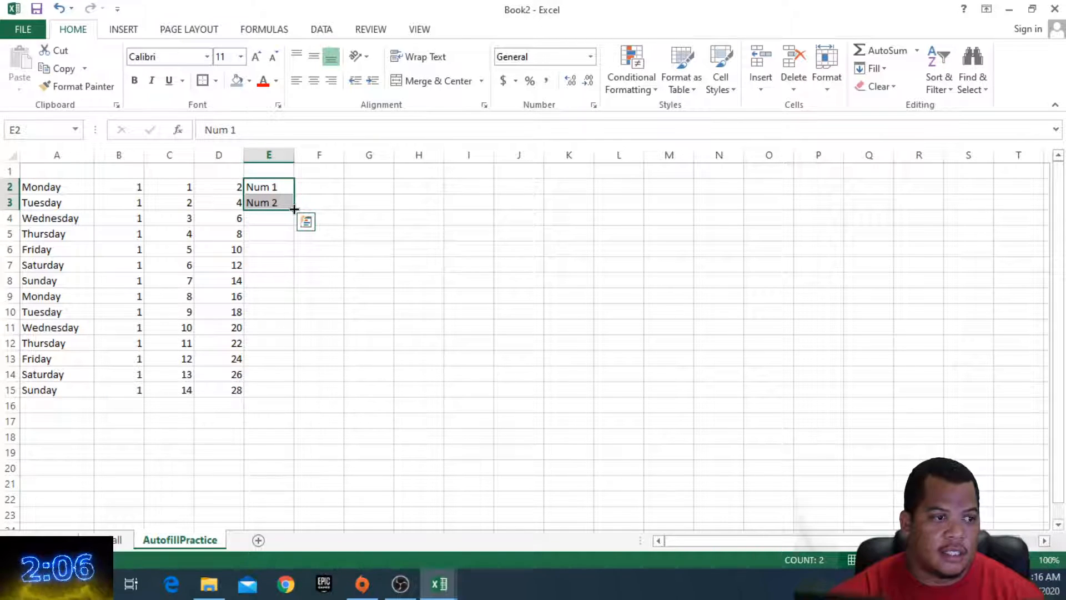
pyautogui.doubleClick(293, 209)
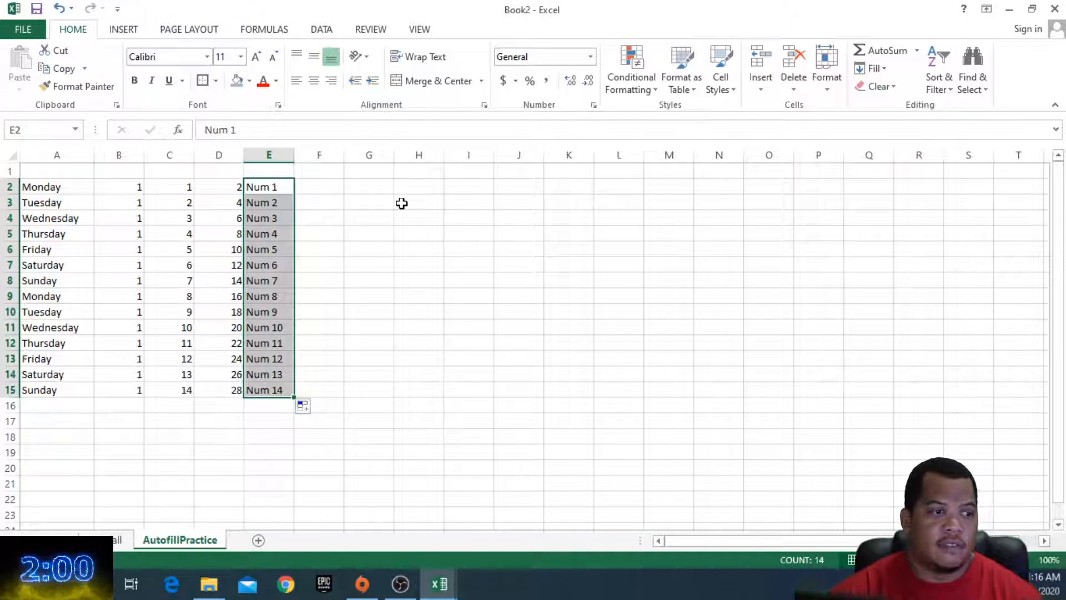
# - Enter November in F2, autofill the months down to F15, and widen column F to fit the month names
pyautogui.click(339, 186)
pyautogui.write('November')
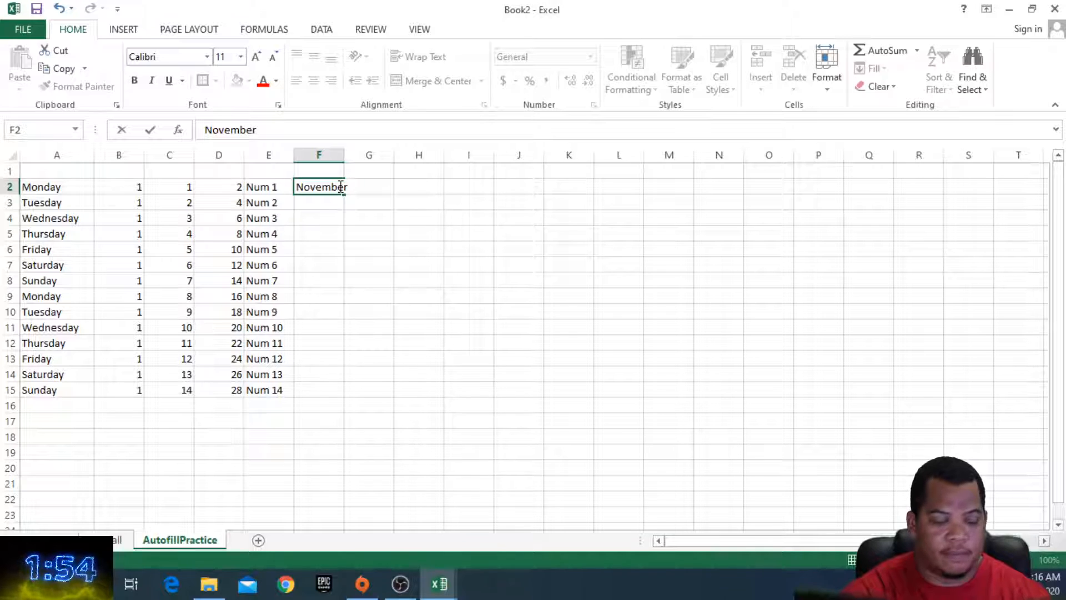
pyautogui.press('Return')
pyautogui.click(339, 186)
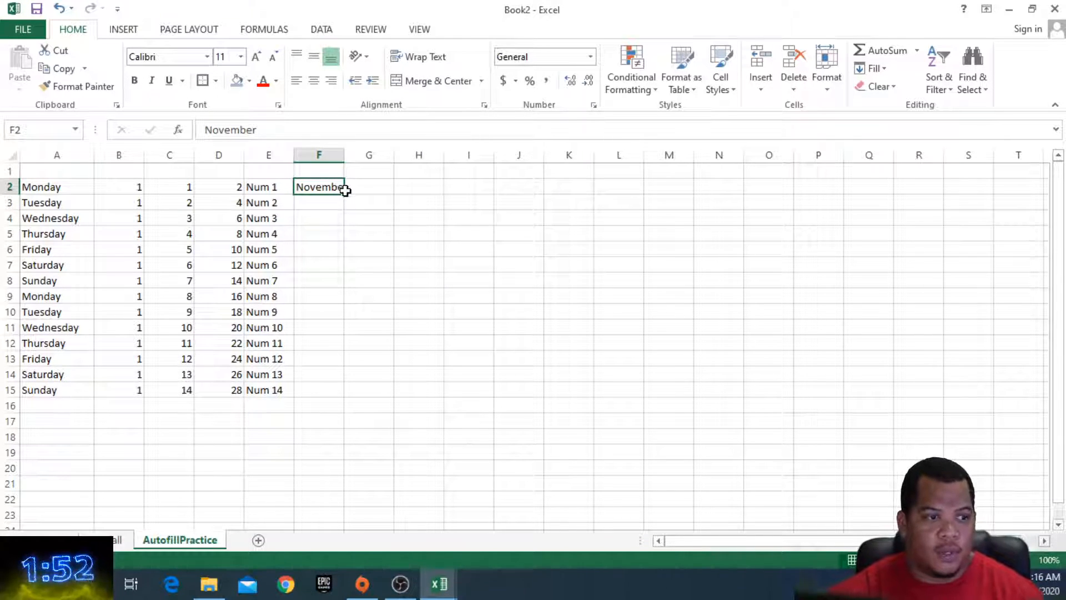
pyautogui.moveTo(345, 194); pyautogui.dragTo(341, 396)
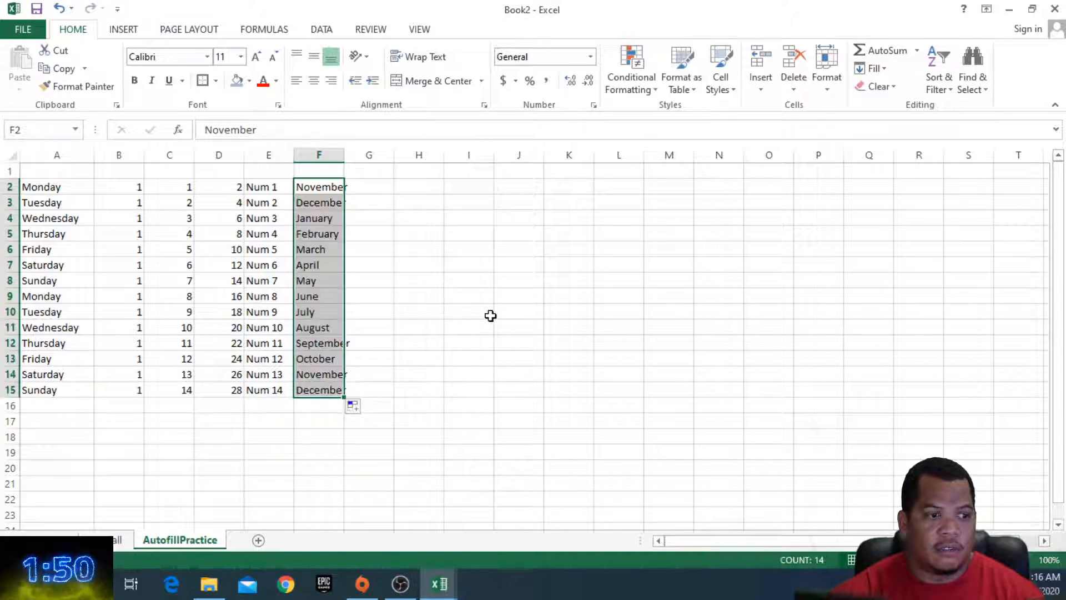
pyautogui.moveTo(345, 155); pyautogui.dragTo(363, 161)
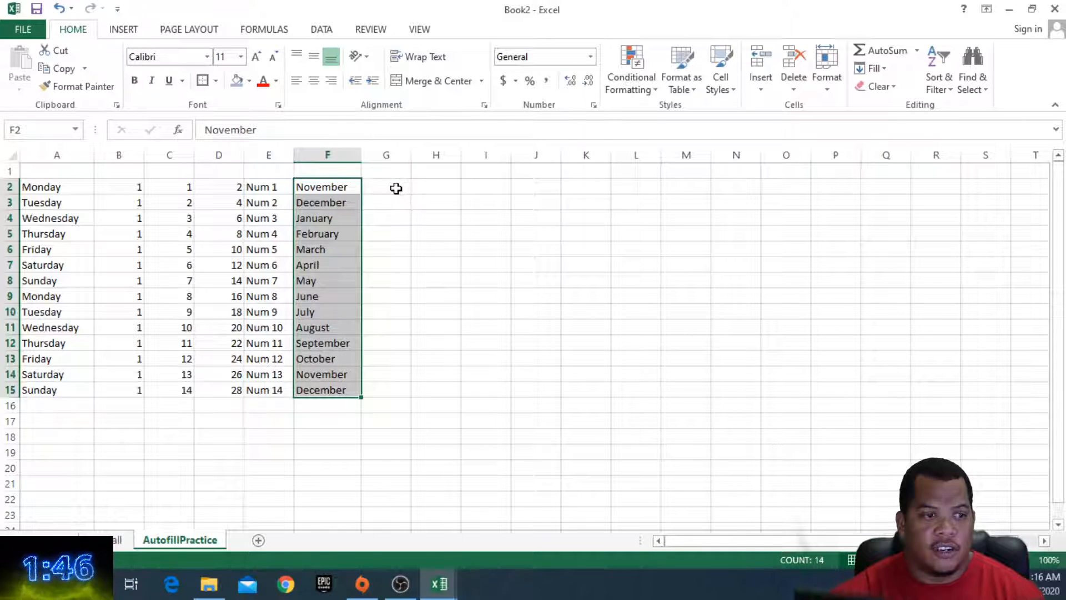
# - Enter four sample first names in cells G2 through G5, one per cell
pyautogui.click(395, 189)
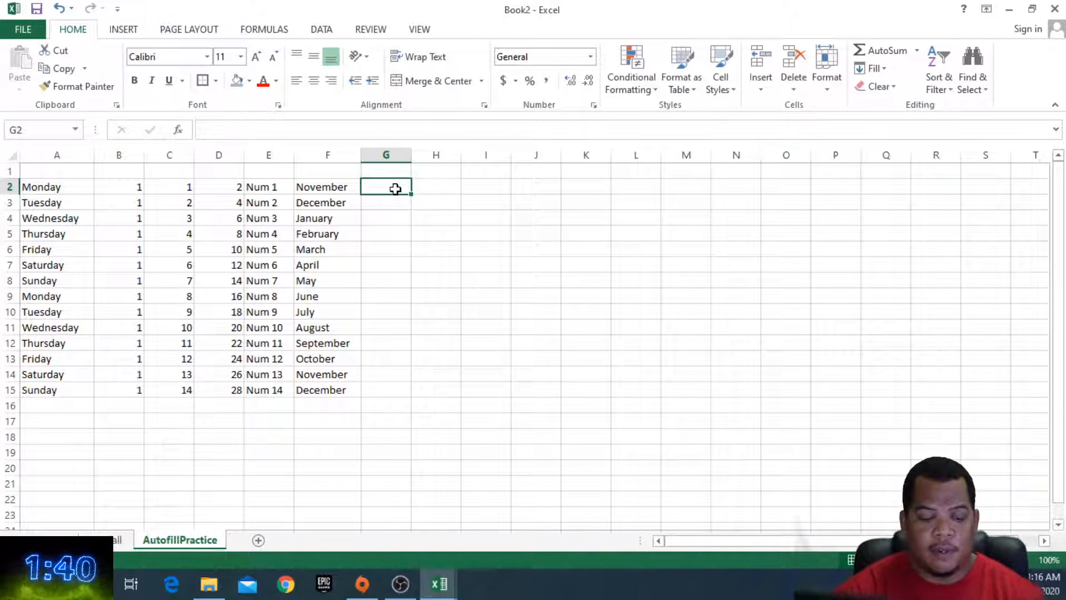
pyautogui.write('Ben')
pyautogui.press('Return')
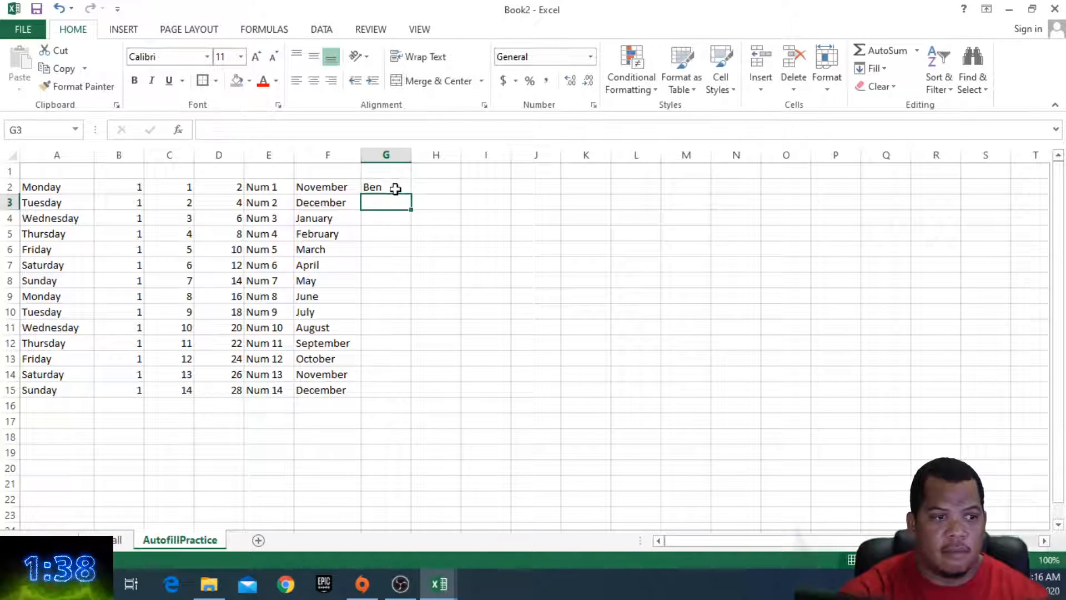
pyautogui.write('Ken')
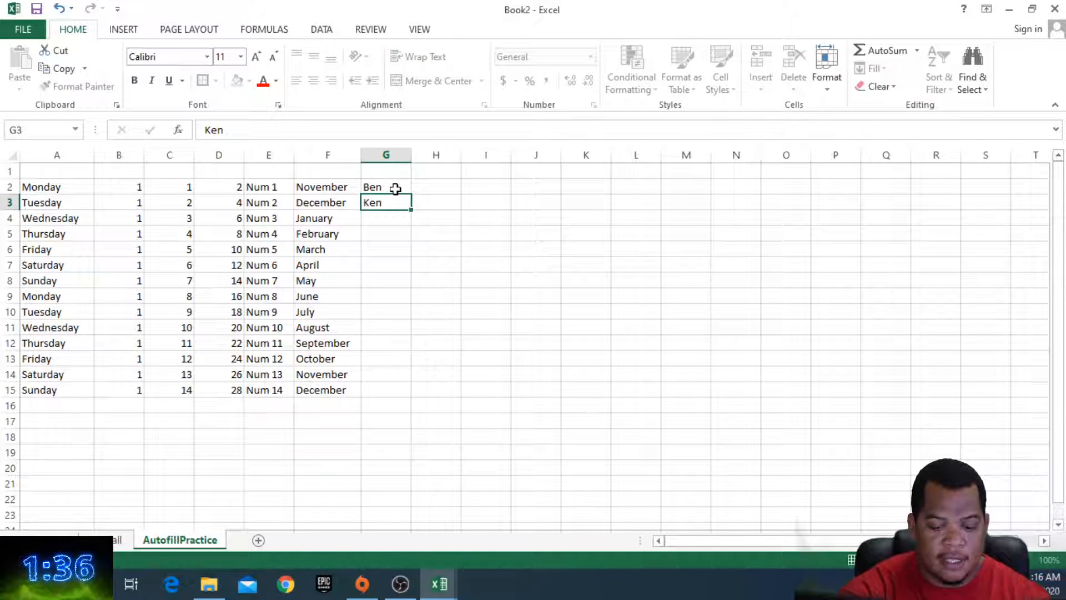
pyautogui.press('Return')
pyautogui.write('Mar')
pyautogui.press('Return')
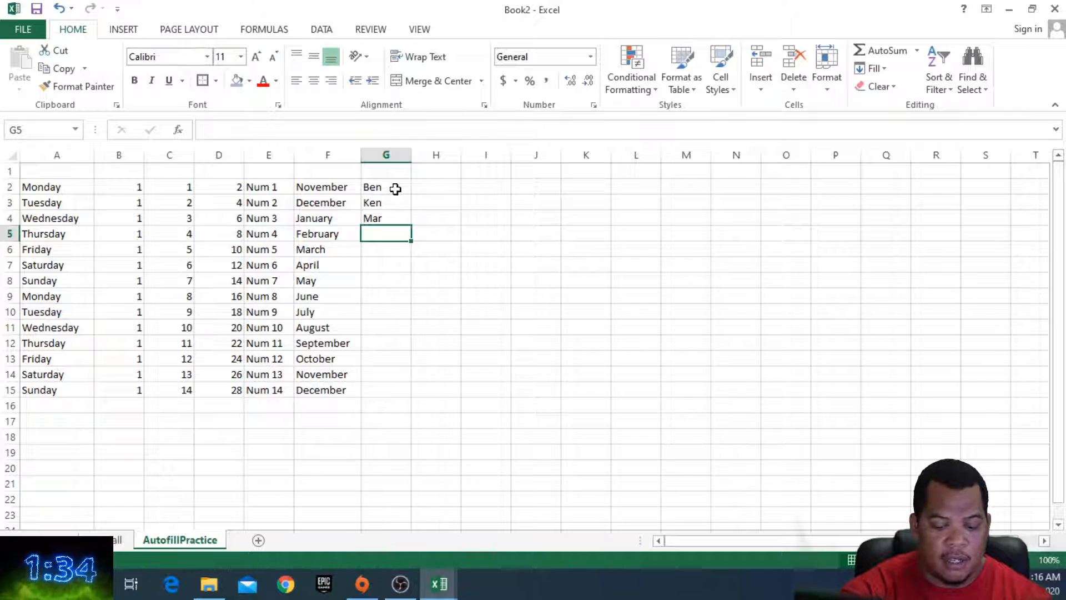
pyautogui.write('Laem')
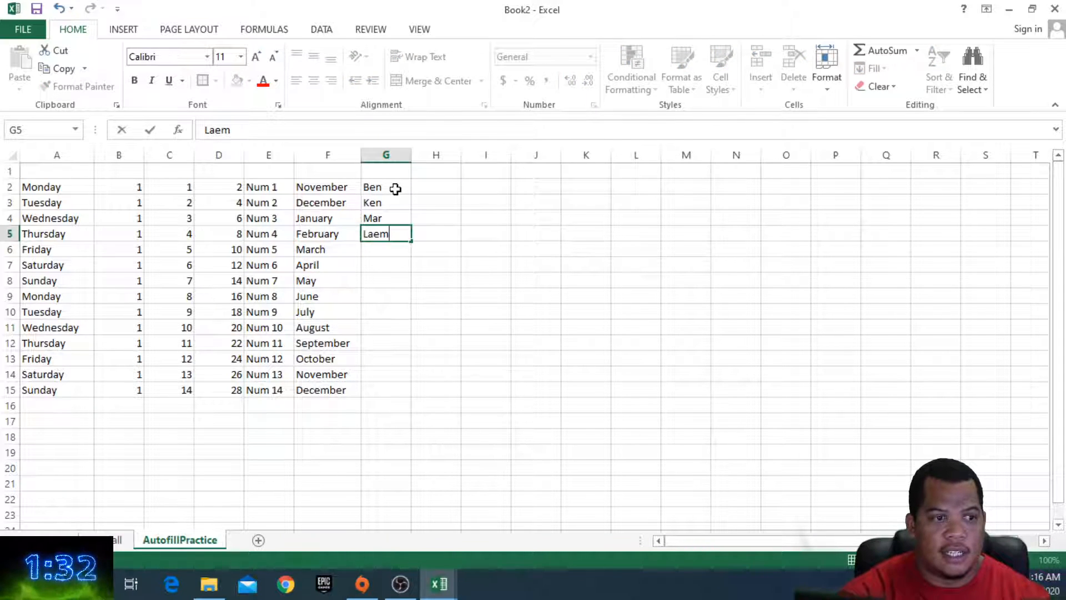
pyautogui.click(427, 221)
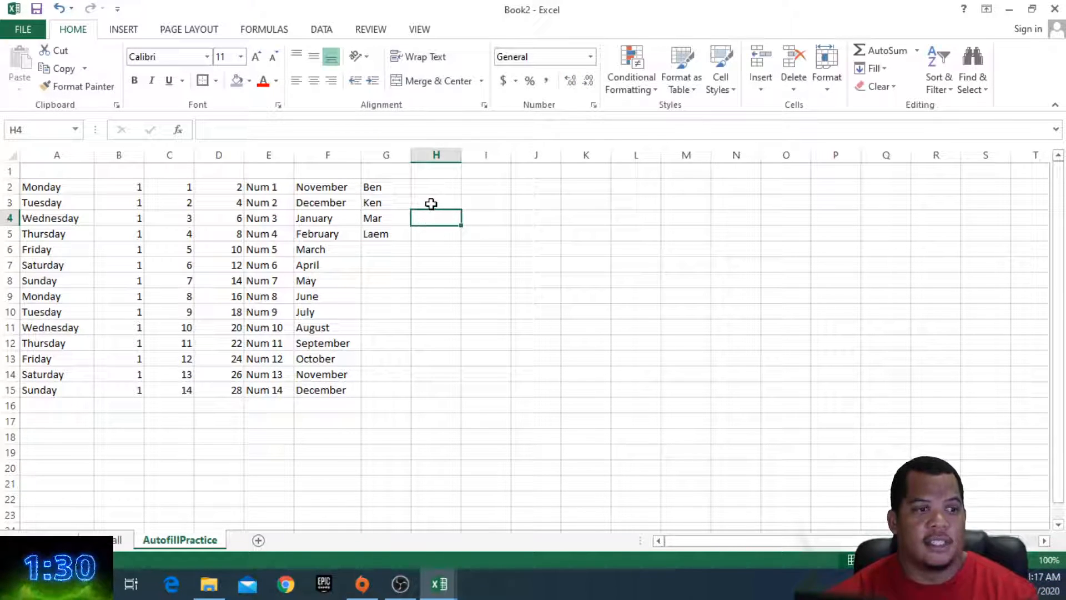
# - Select the names in G2:G5 and open the Custom Lists editor from Excel's advanced options
pyautogui.moveTo(391, 188); pyautogui.dragTo(382, 231)
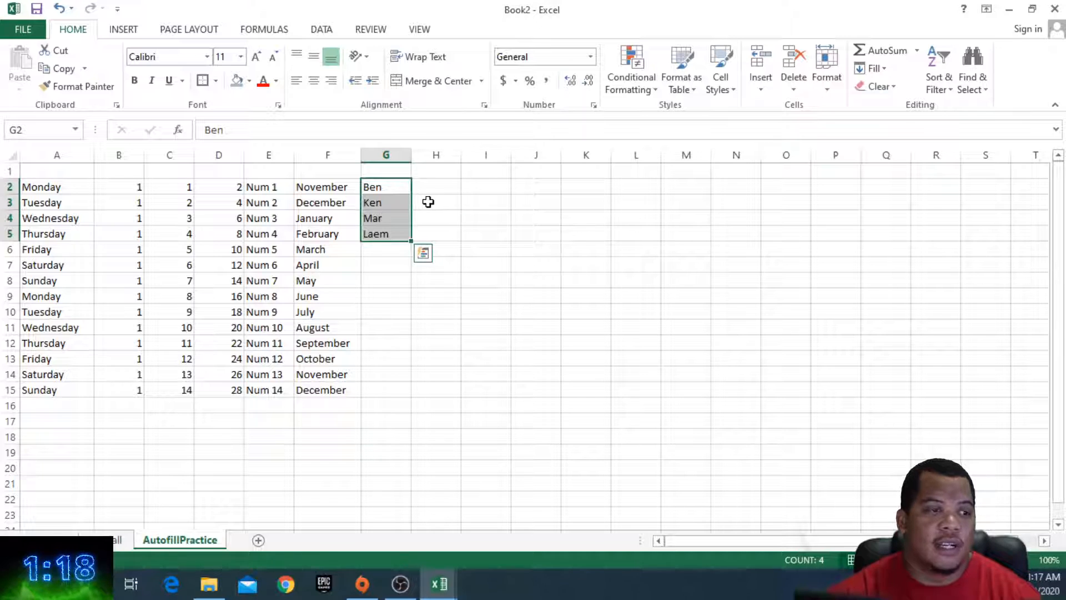
pyautogui.click(31, 28)
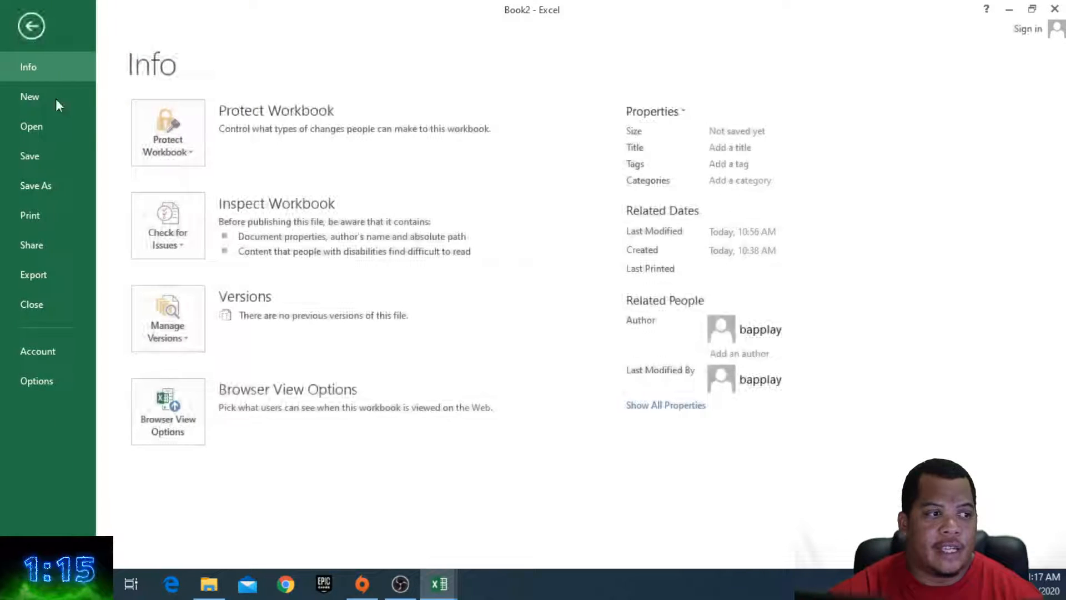
pyautogui.click(45, 381)
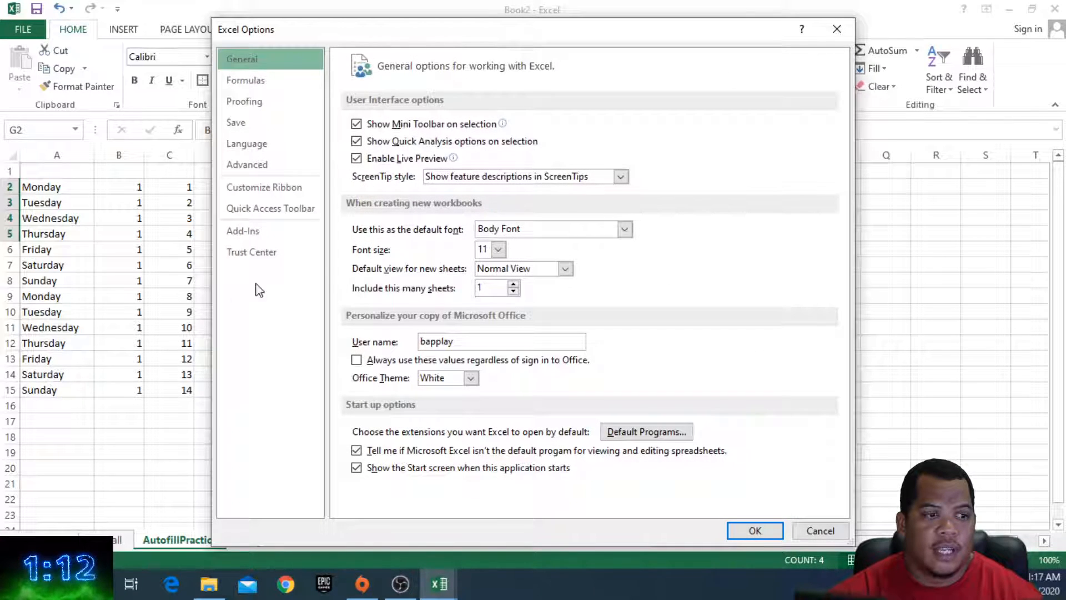
pyautogui.click(267, 169)
pyautogui.scroll(-7, 659, 211)
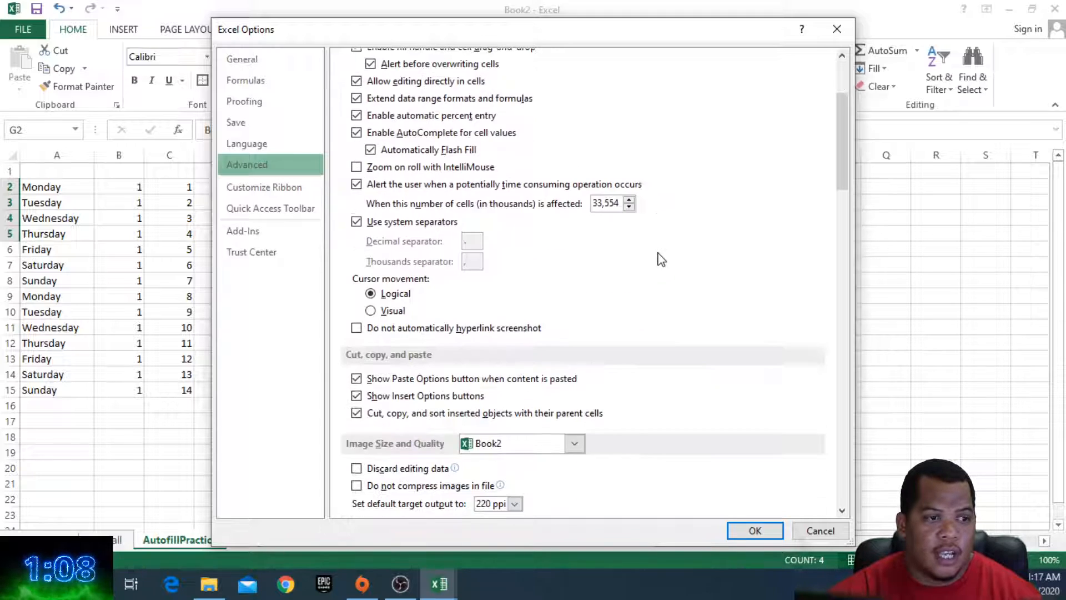
pyautogui.scroll(-15, 664, 260)
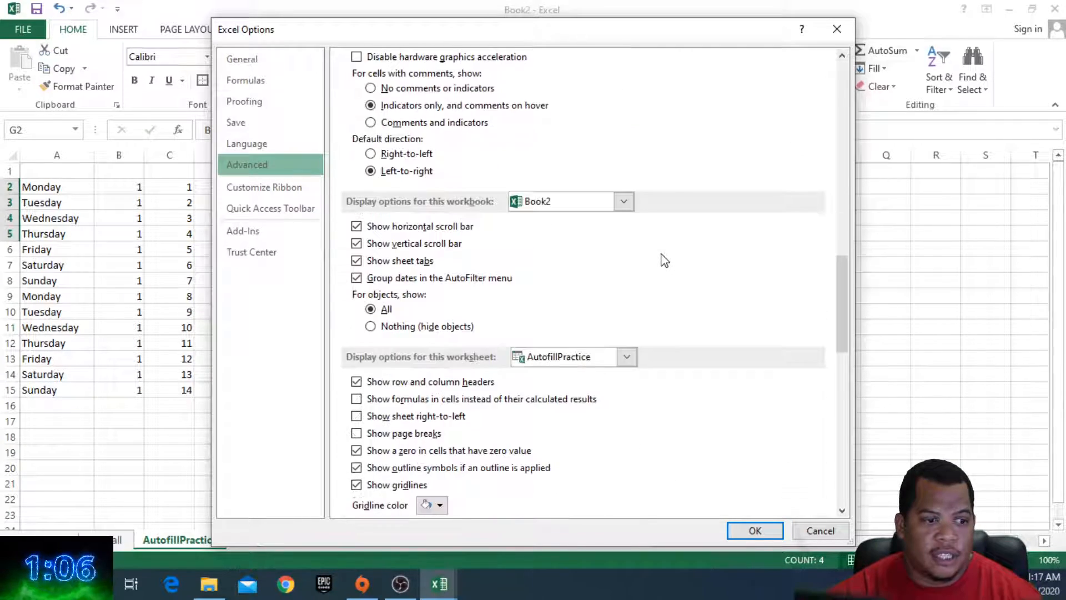
pyautogui.scroll(-8, 664, 260)
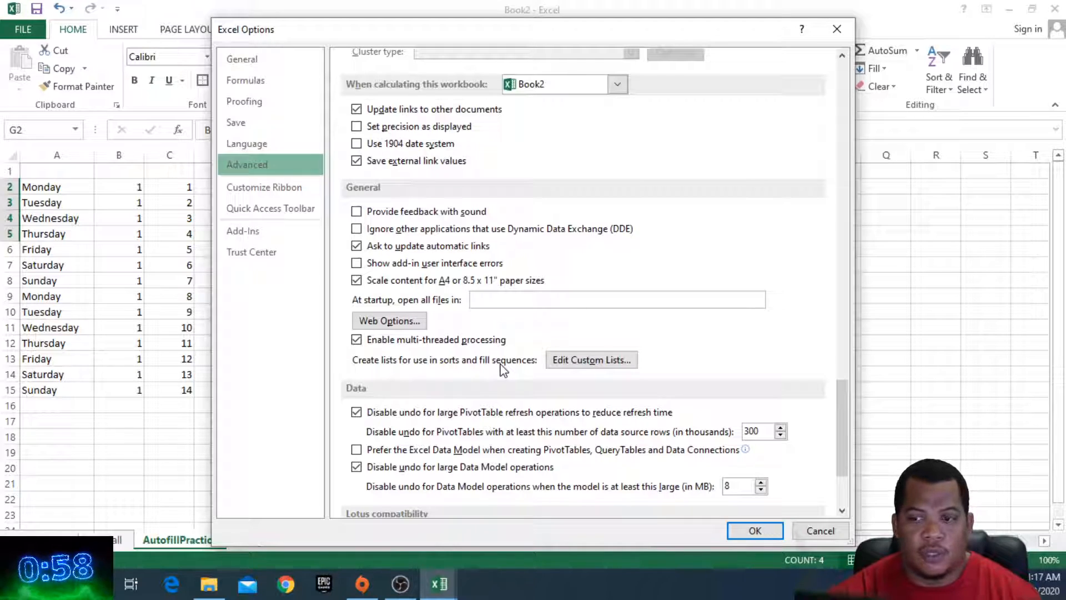
pyautogui.click(586, 361)
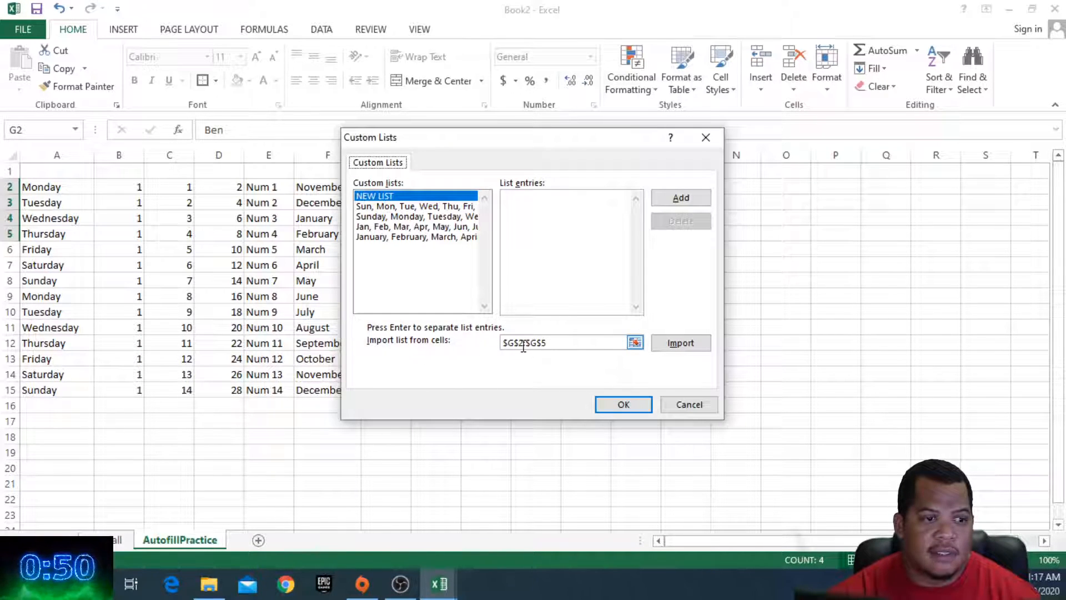
# - Import the names in $G$2:$G$5 as a new custom list and accept the Excel options
pyautogui.moveTo(596, 154); pyautogui.dragTo(766, 168)
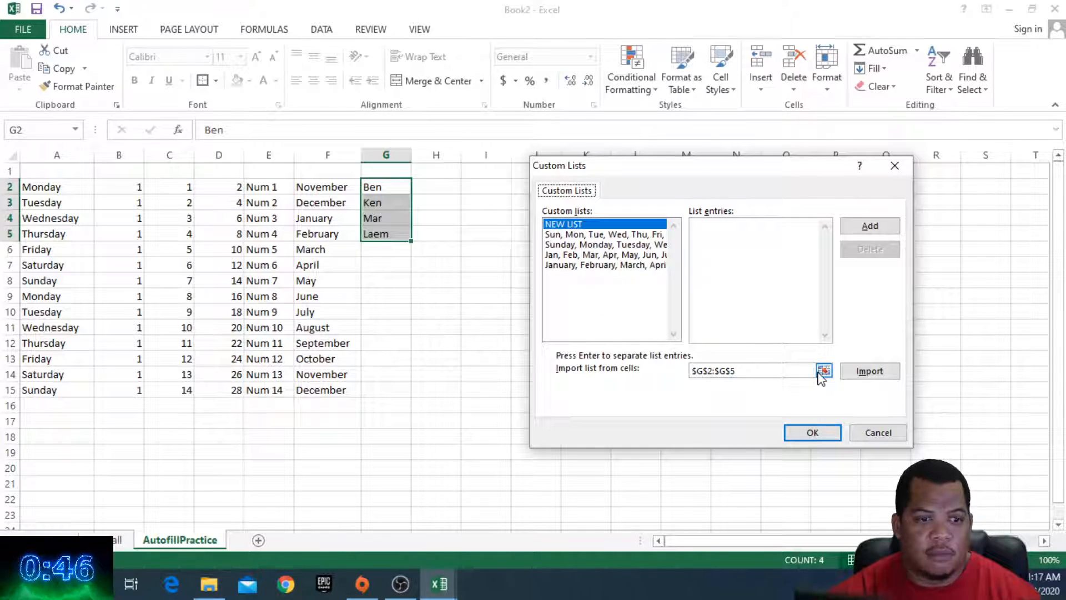
pyautogui.click(865, 374)
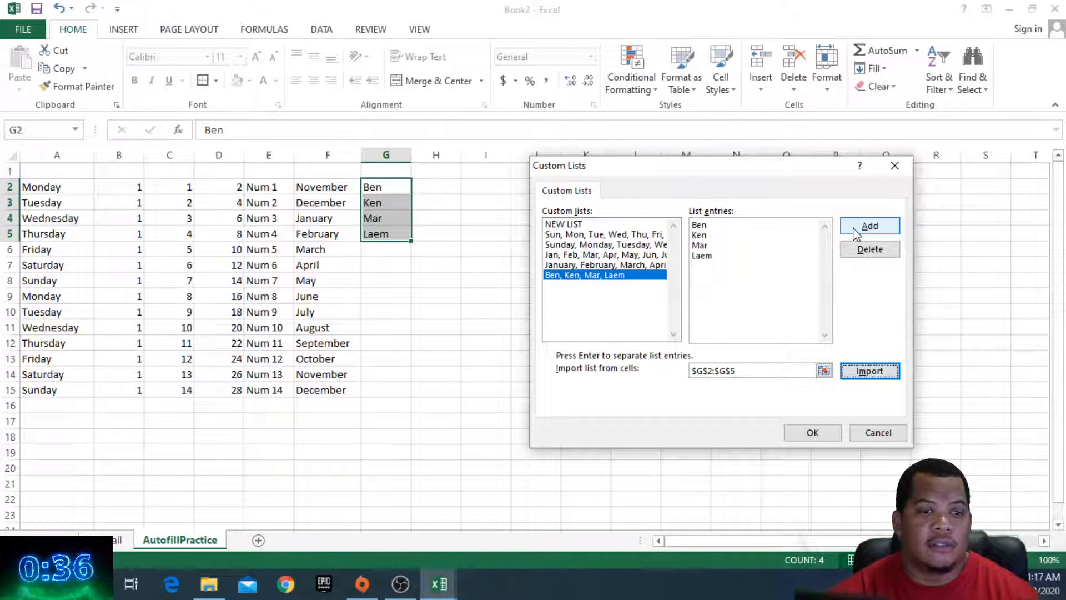
pyautogui.click(812, 433)
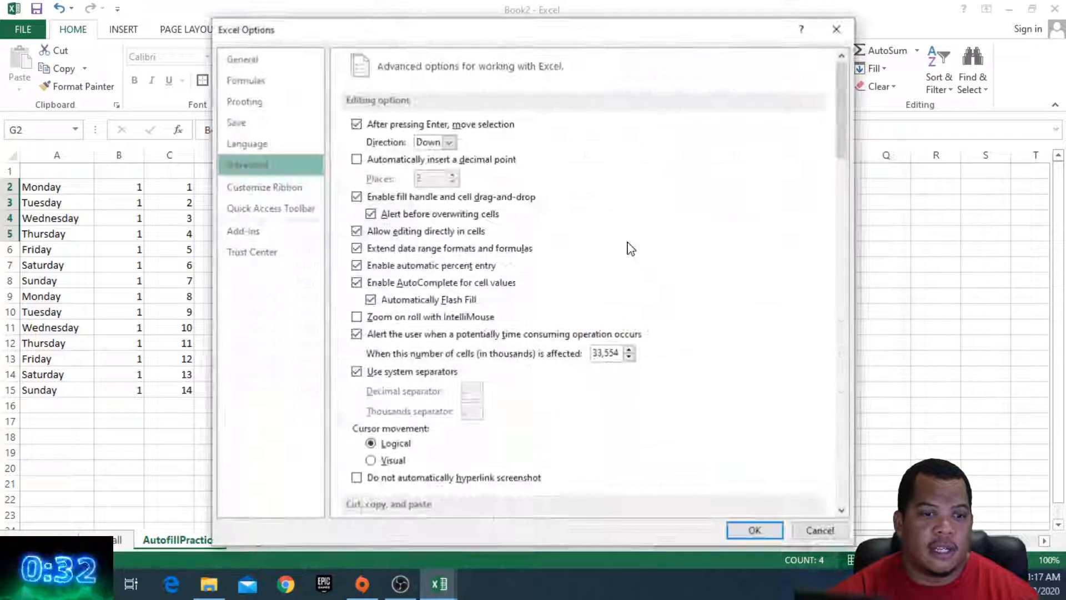
pyautogui.click(751, 528)
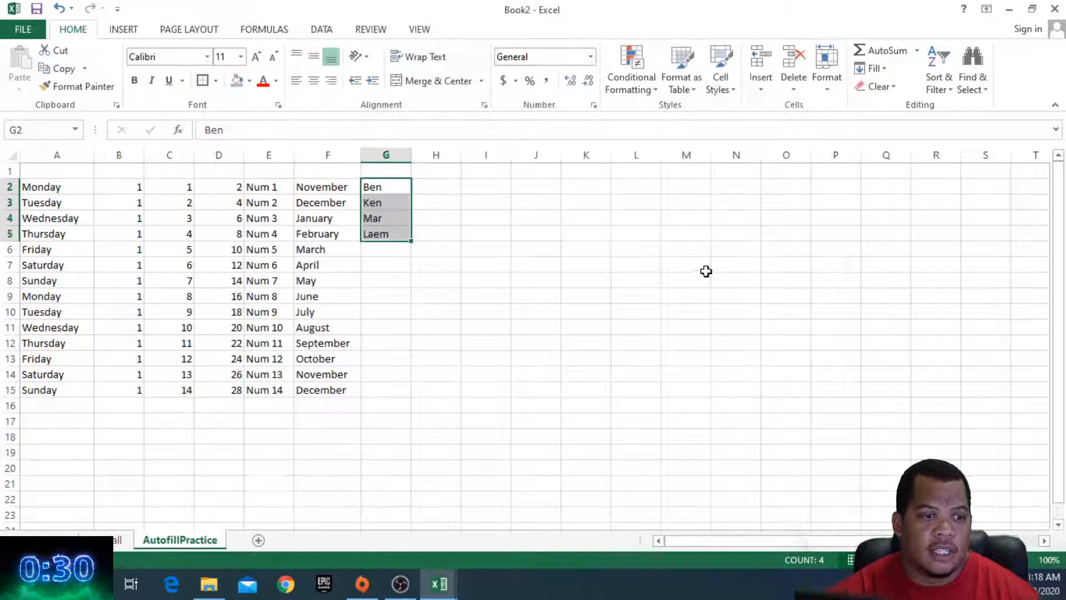
# - Enter the custom list's first name in J3 and autofill the name sequence down to J9
pyautogui.click(548, 204)
pyautogui.write('Ben')
pyautogui.press('Return')
pyautogui.click(548, 202)
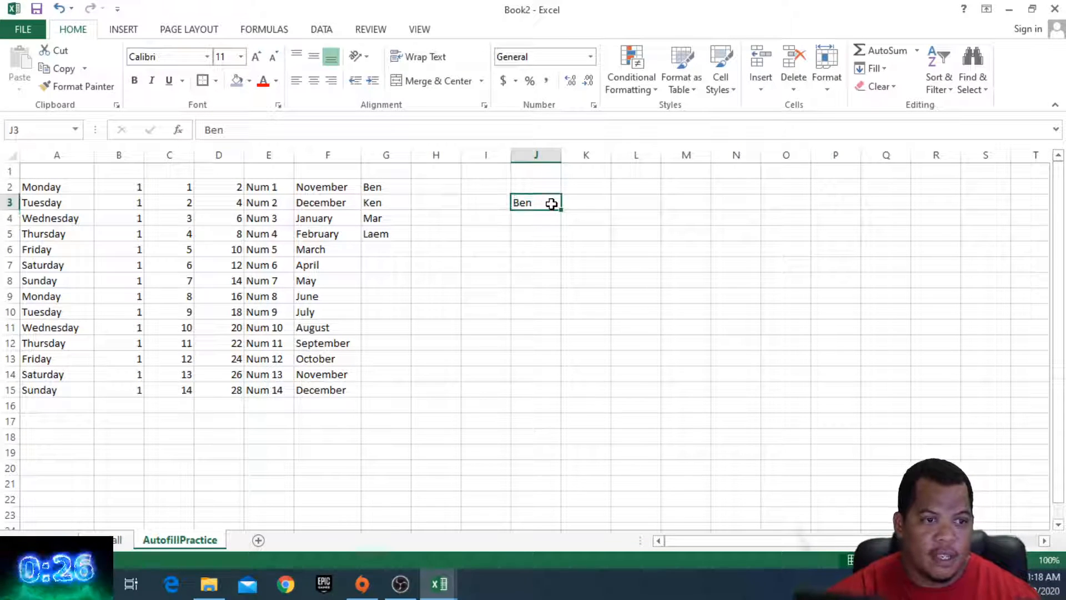
pyautogui.moveTo(562, 210); pyautogui.dragTo(555, 304)
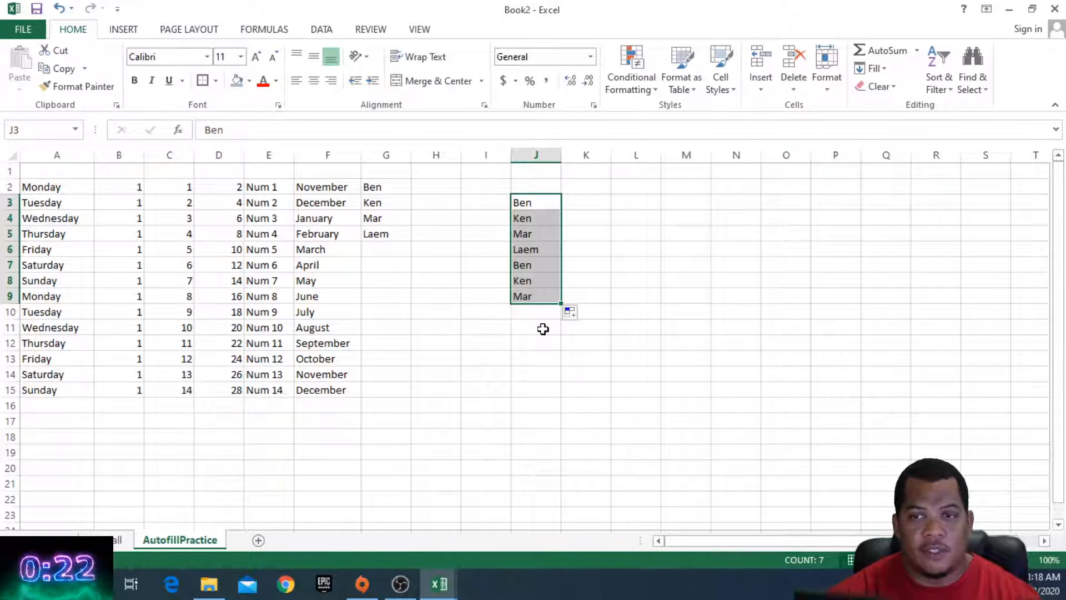
pyautogui.click(543, 328)
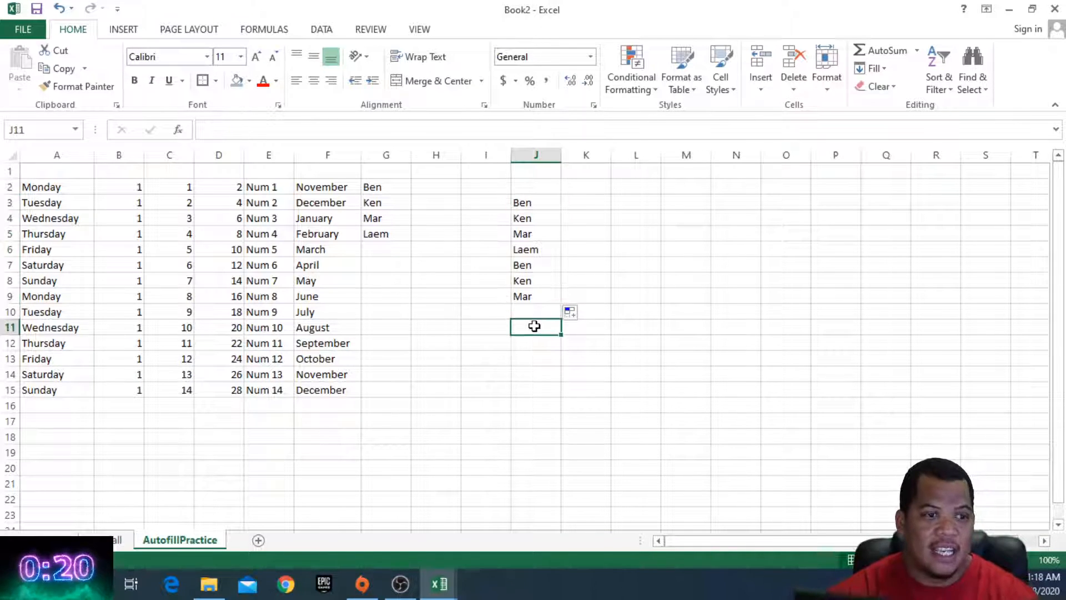
# - Reopen the Custom Lists editor from Excel's advanced options
pyautogui.click(24, 31)
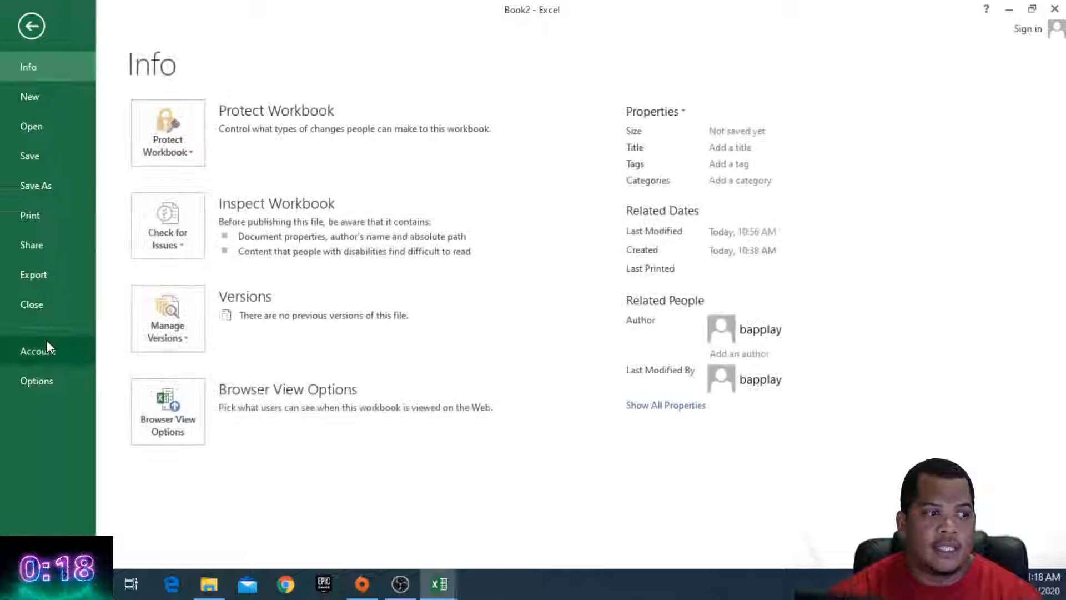
pyautogui.click(45, 377)
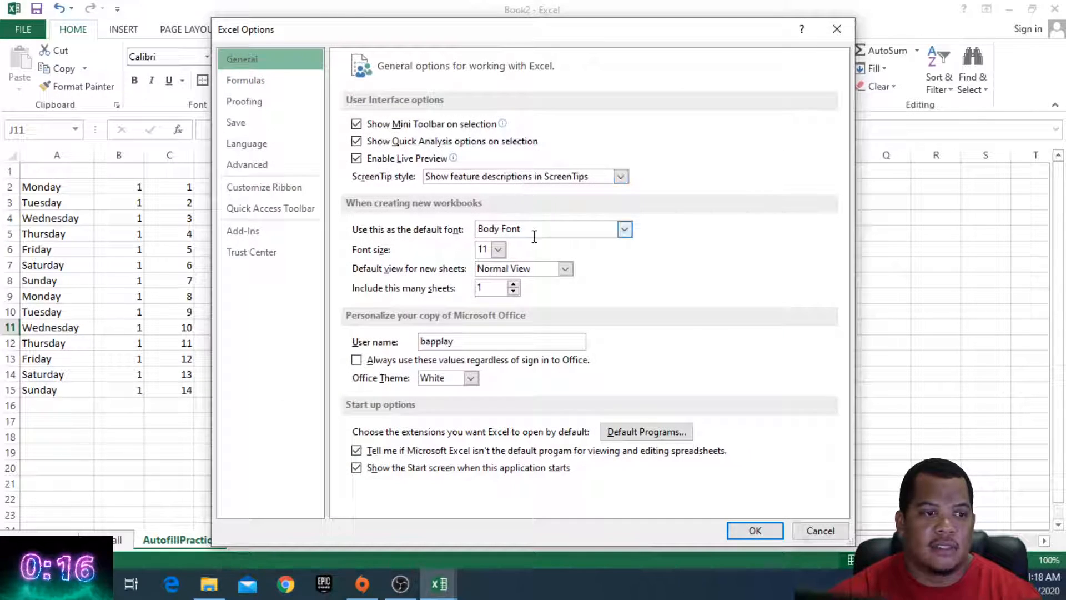
pyautogui.click(261, 165)
pyautogui.scroll(-5, 658, 377)
pyautogui.scroll(-15, 658, 378)
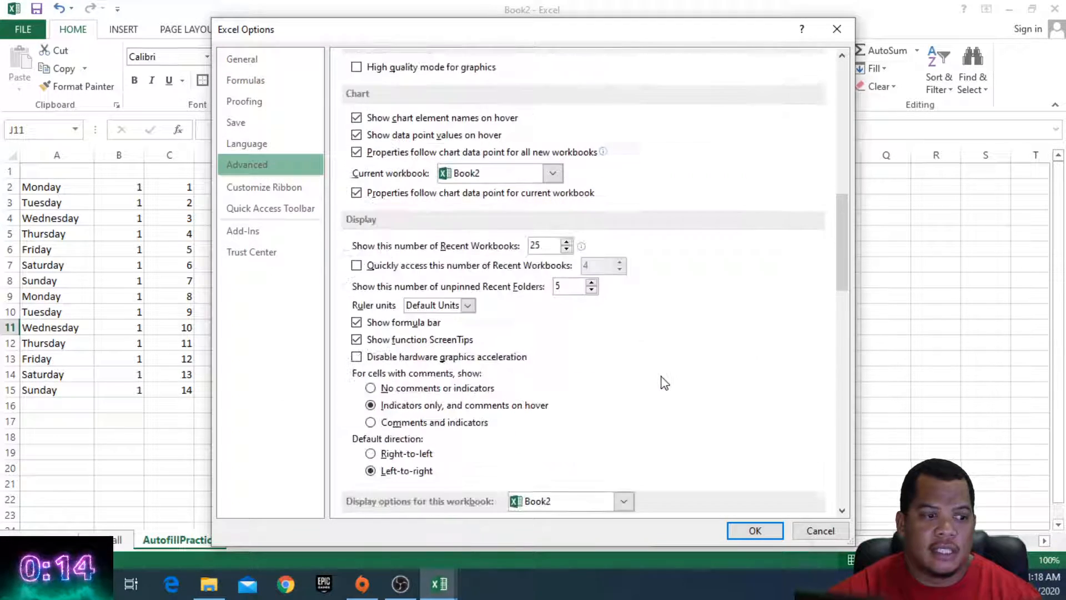
pyautogui.scroll(-6, 665, 384)
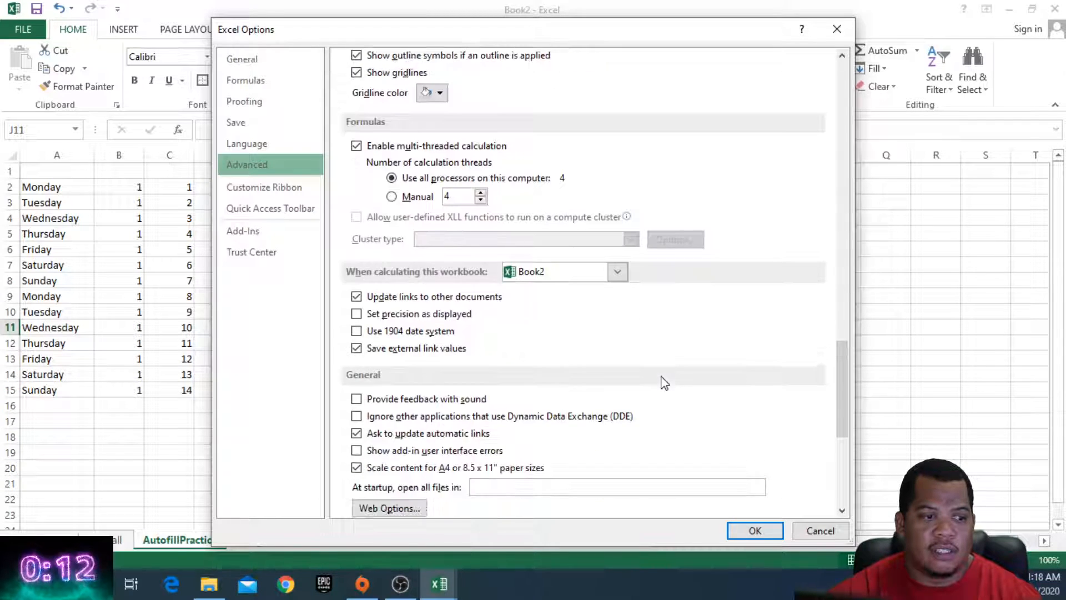
pyautogui.click(653, 367)
# - Create a new custom list with the entries ff, df, df, df and ss, and accept the Excel options
pyautogui.click(848, 231)
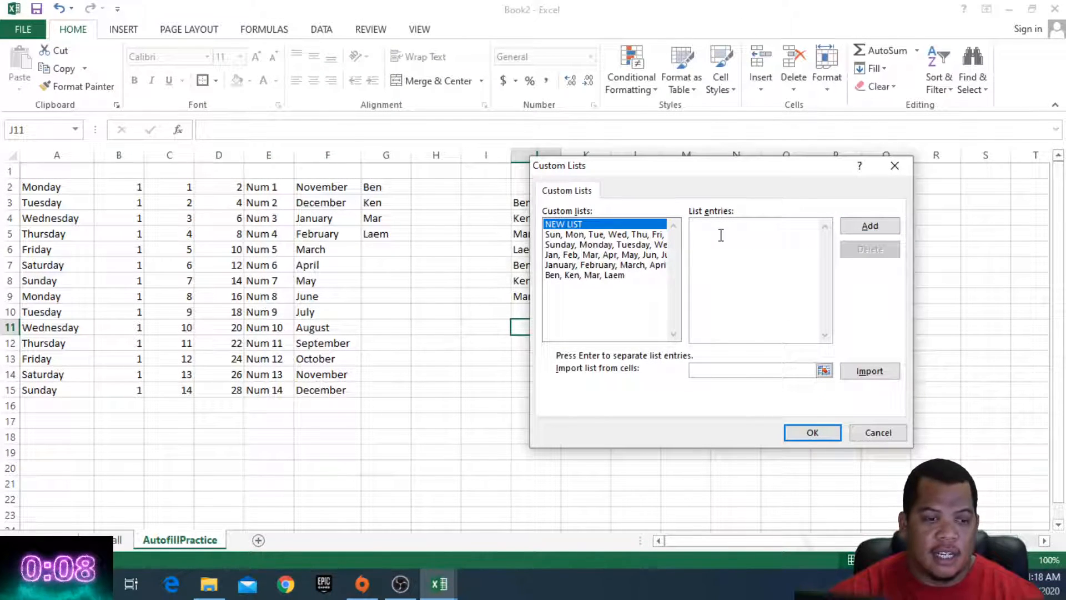
pyautogui.click(871, 227)
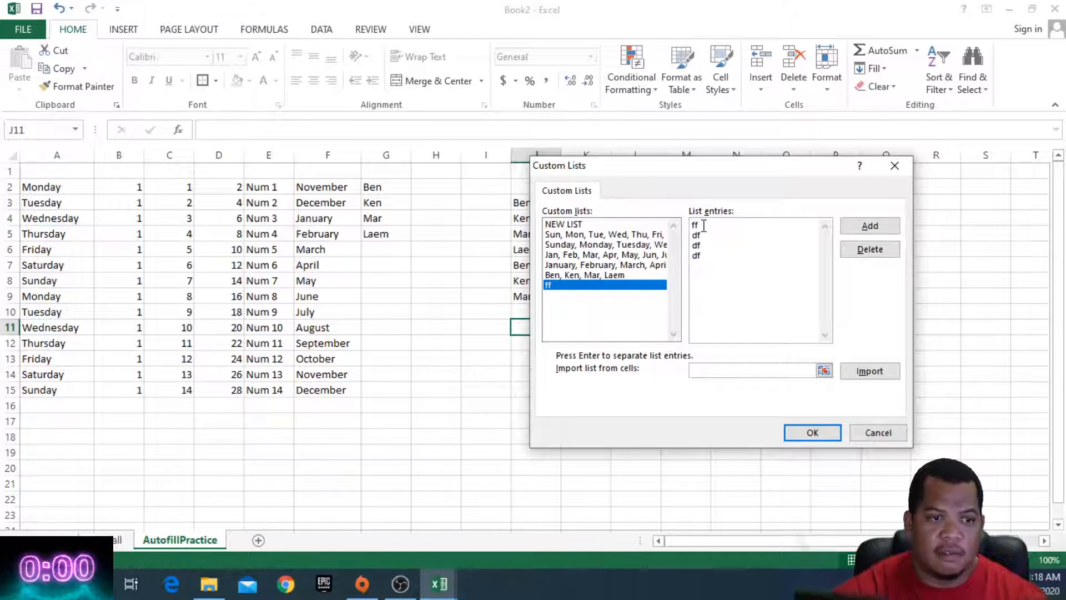
pyautogui.write('ss')
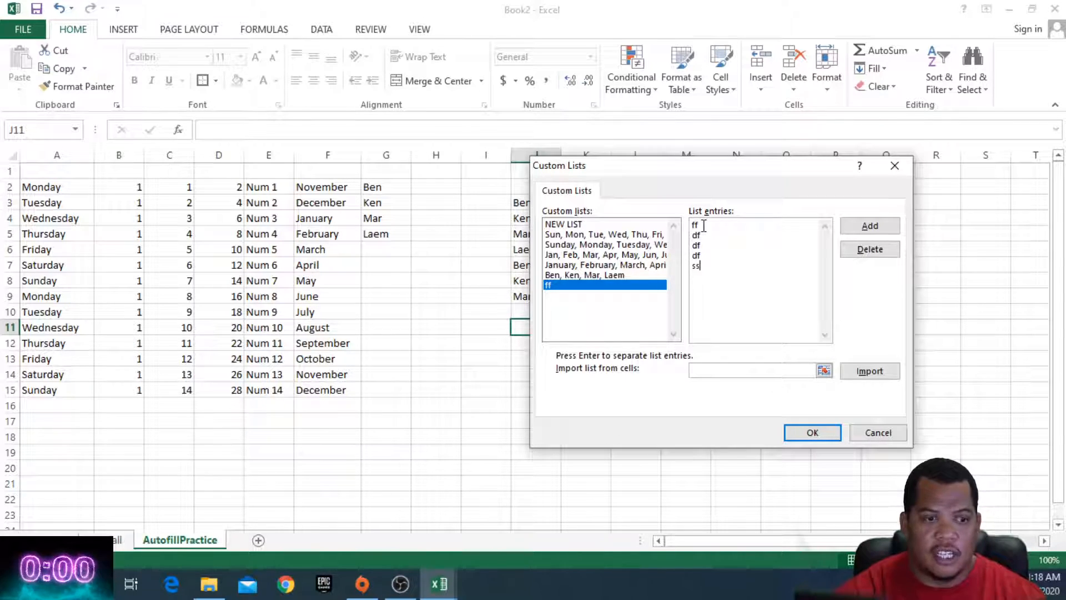
pyautogui.click(804, 433)
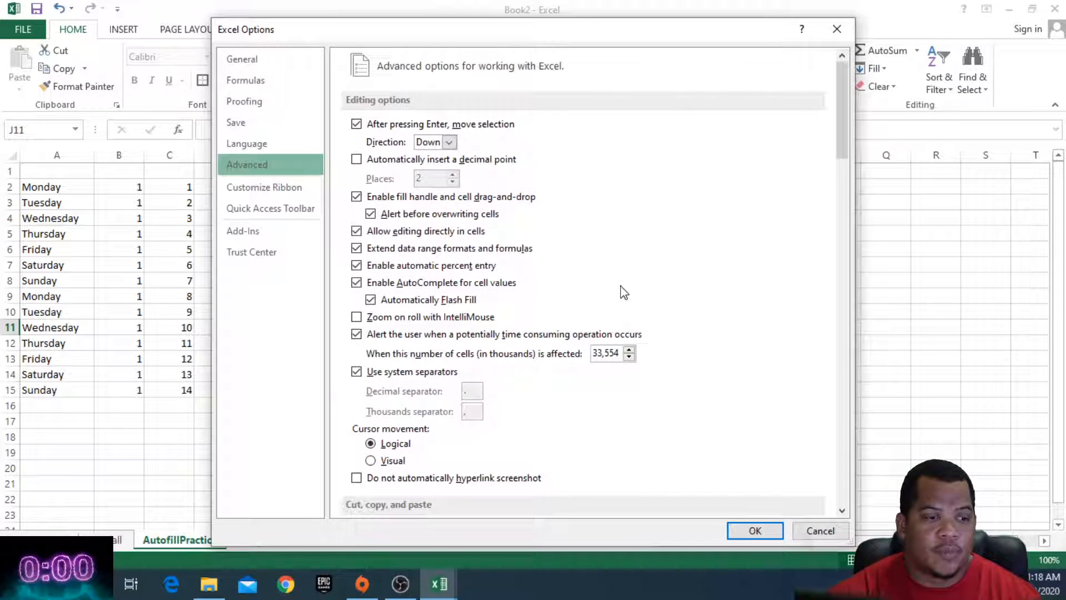
pyautogui.click(755, 530)
# - Enter ff in L3 and autofill the new custom list's sequence down to L12
pyautogui.click(616, 207)
pyautogui.write('ff')
pyautogui.press('Return')
pyautogui.click(654, 206)
pyautogui.moveTo(661, 210); pyautogui.dragTo(667, 346)
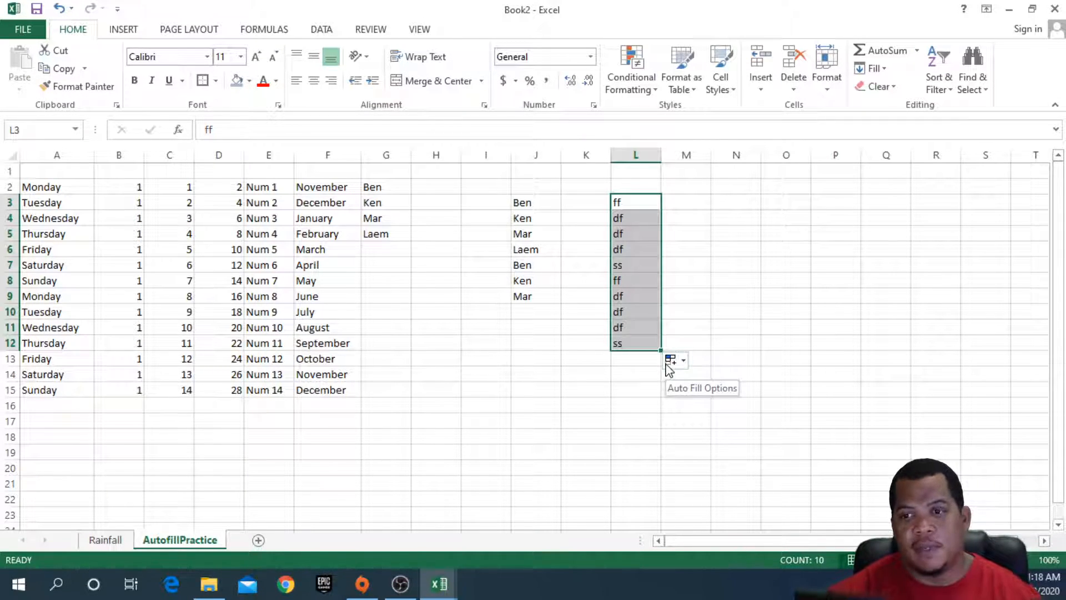